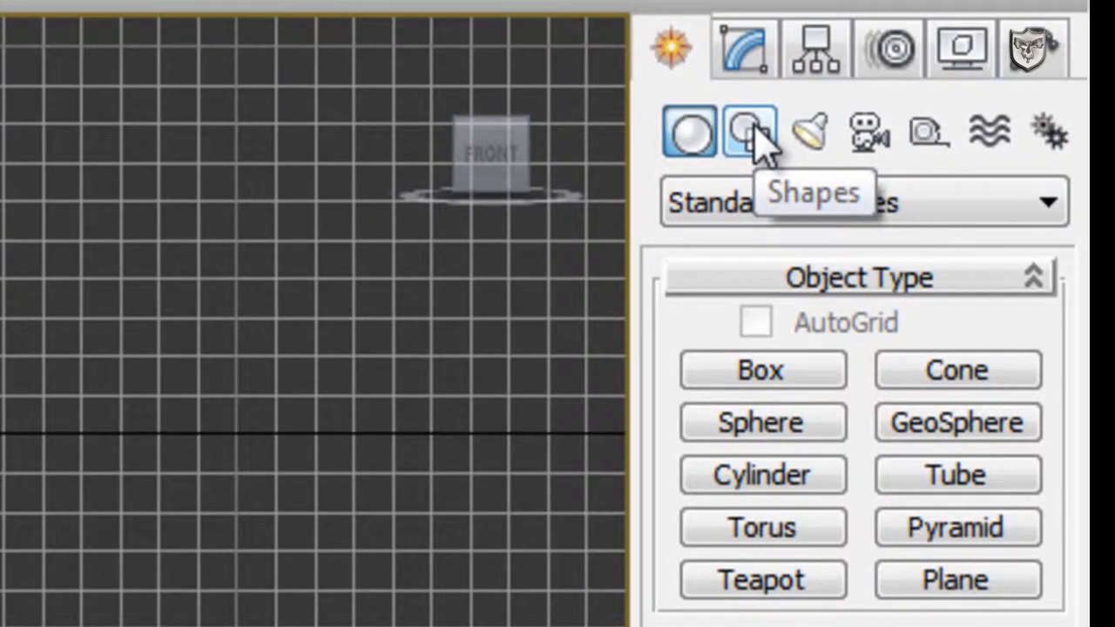
Step: Draw an open Line spline with three corner points, forming an inverted V in the Front viewport
click(716, 32)
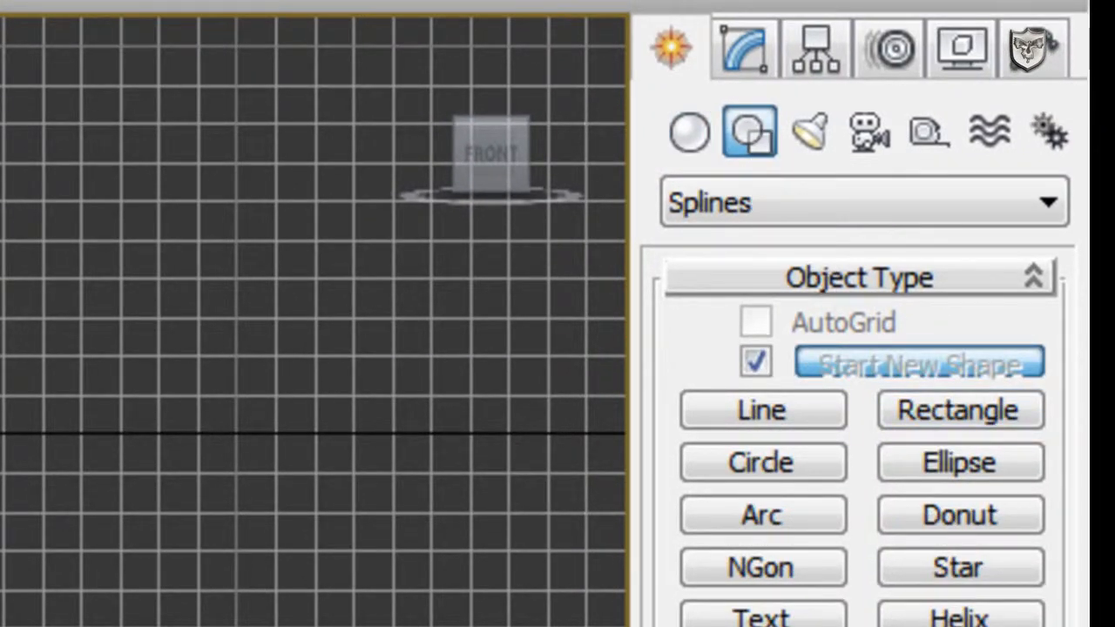
click(776, 415)
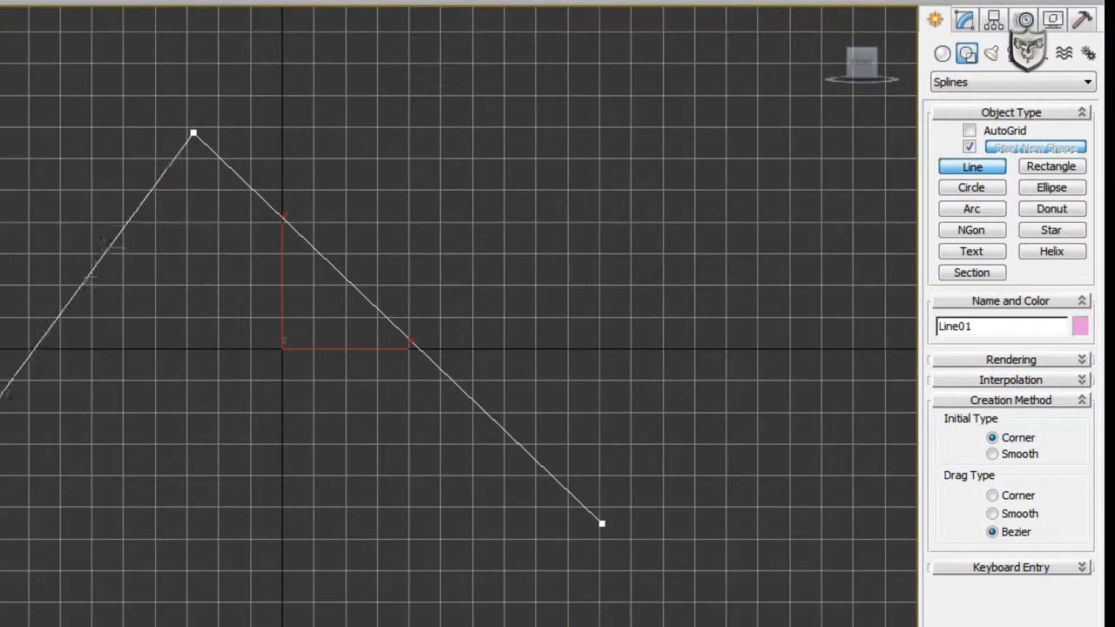
click(0, 440)
right_click(225, 537)
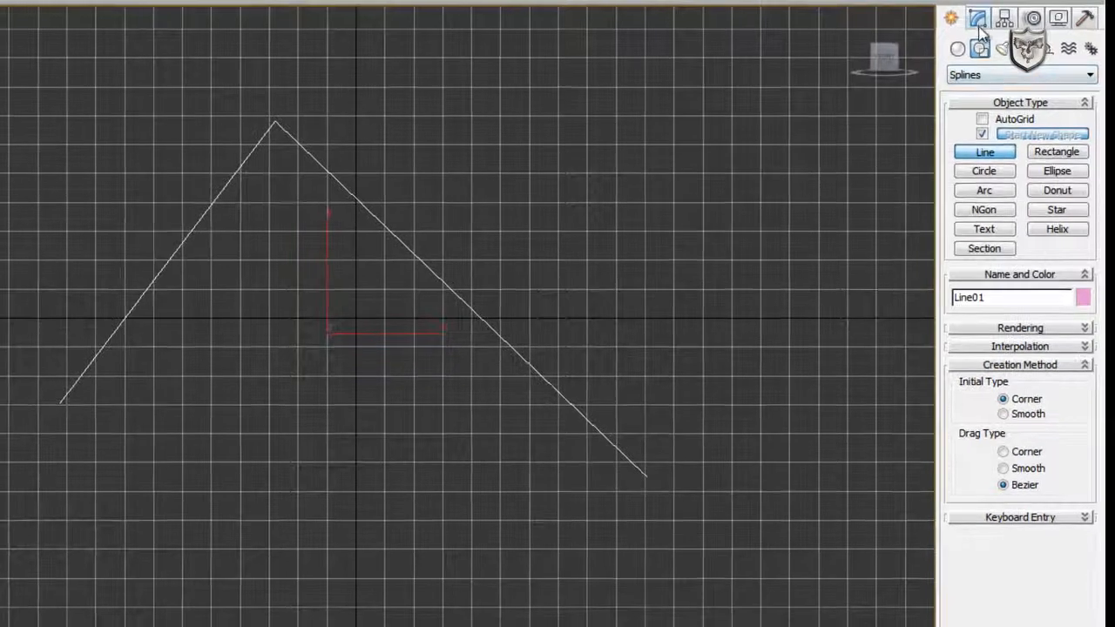
Step: Expand the line's Vertex, Segment and Spline sub-object levels in the modifier stack and delete the line
click(979, 20)
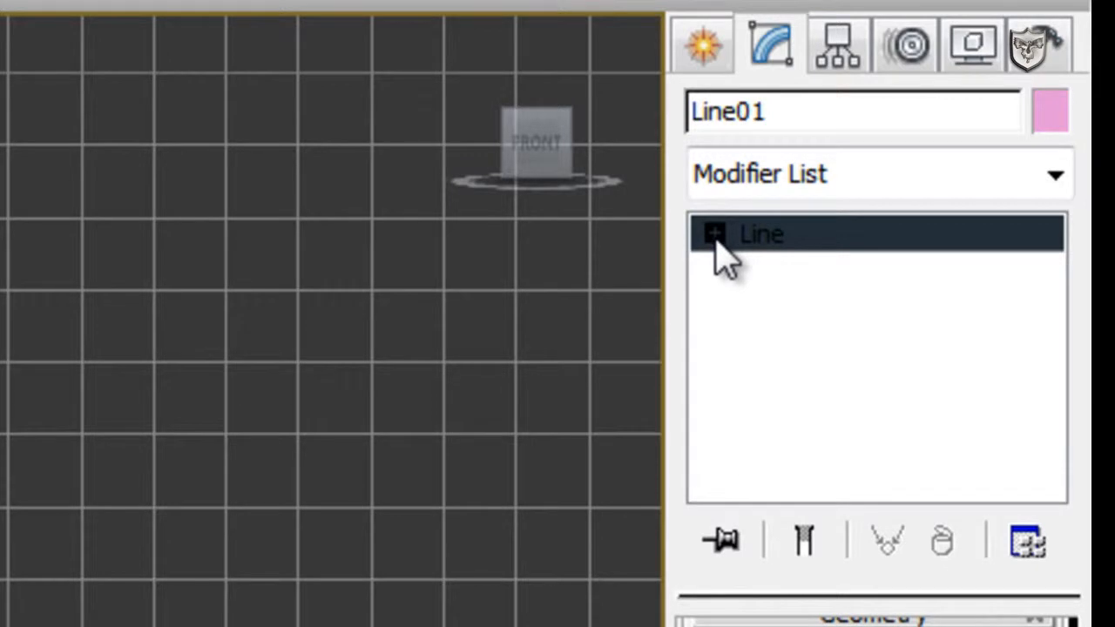
click(715, 233)
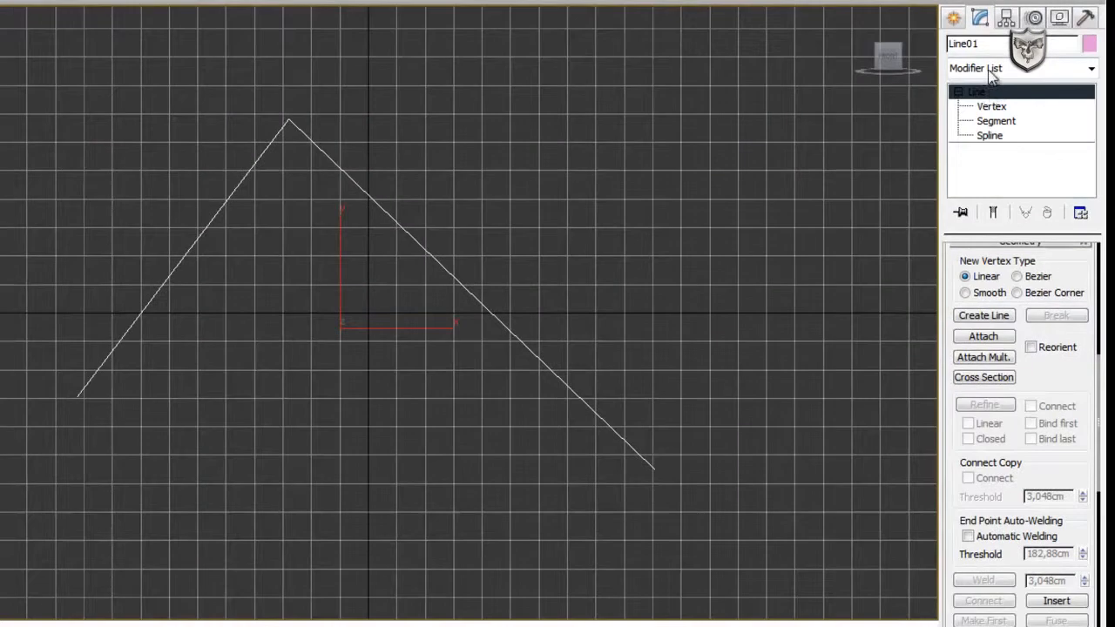
key(Delete)
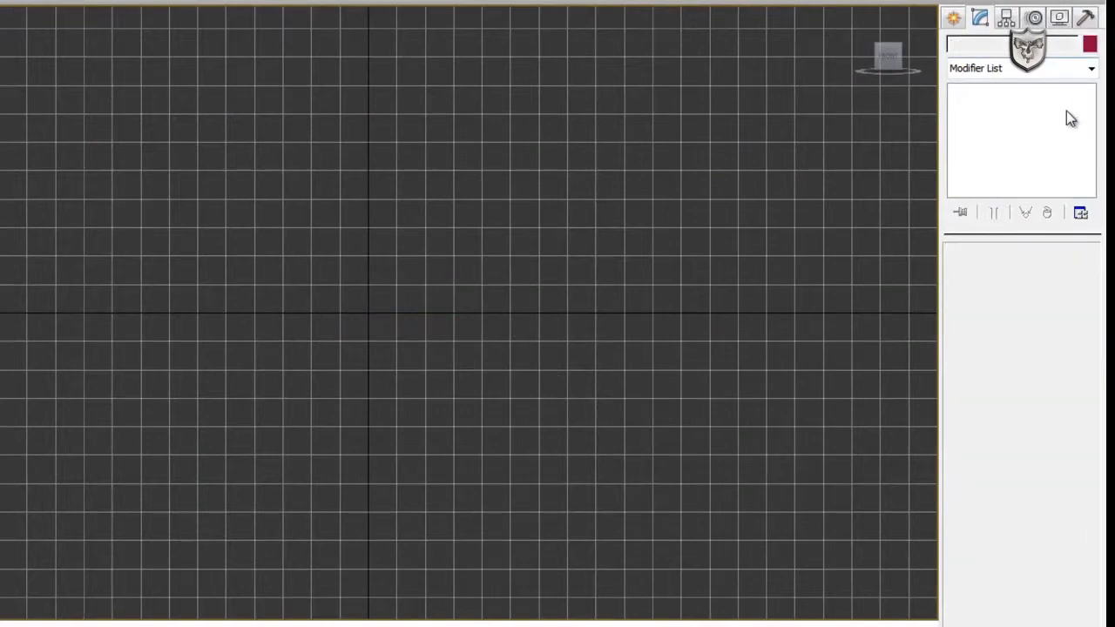
Step: Draw a circle with a radius of about 2368 cm in the Front viewport and open its modify parameters
click(954, 18)
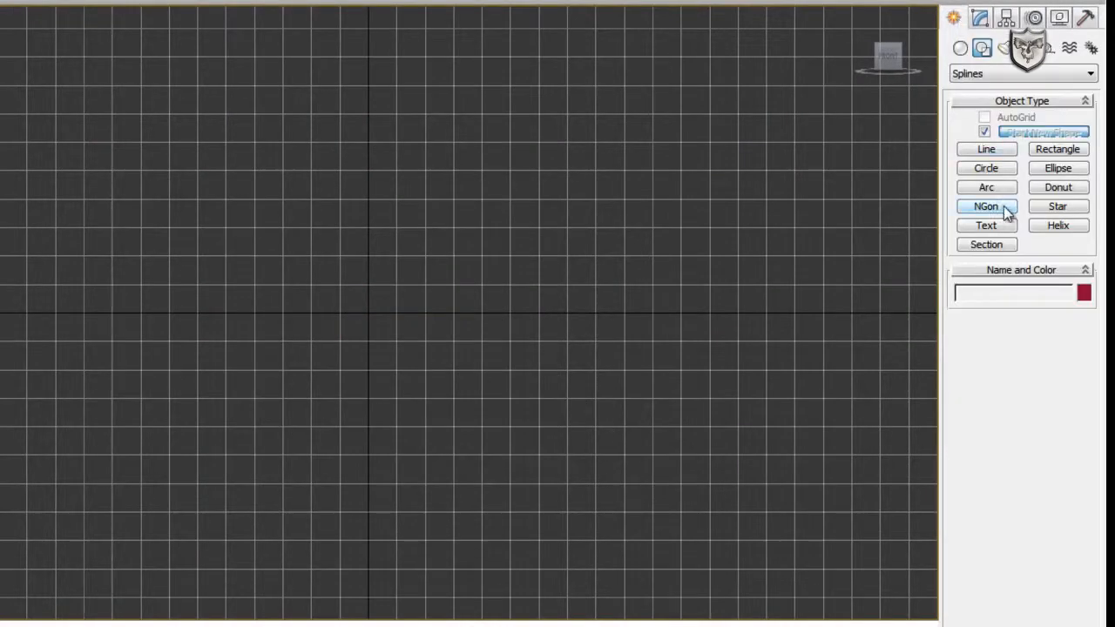
click(987, 169)
drag(331, 326, 400, 114)
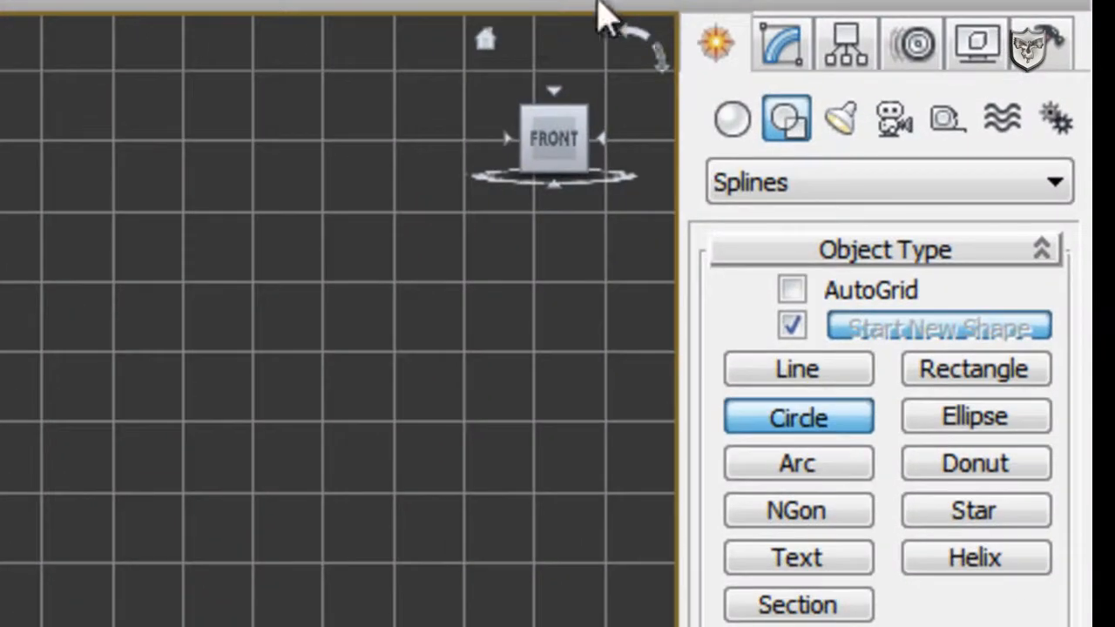
click(791, 63)
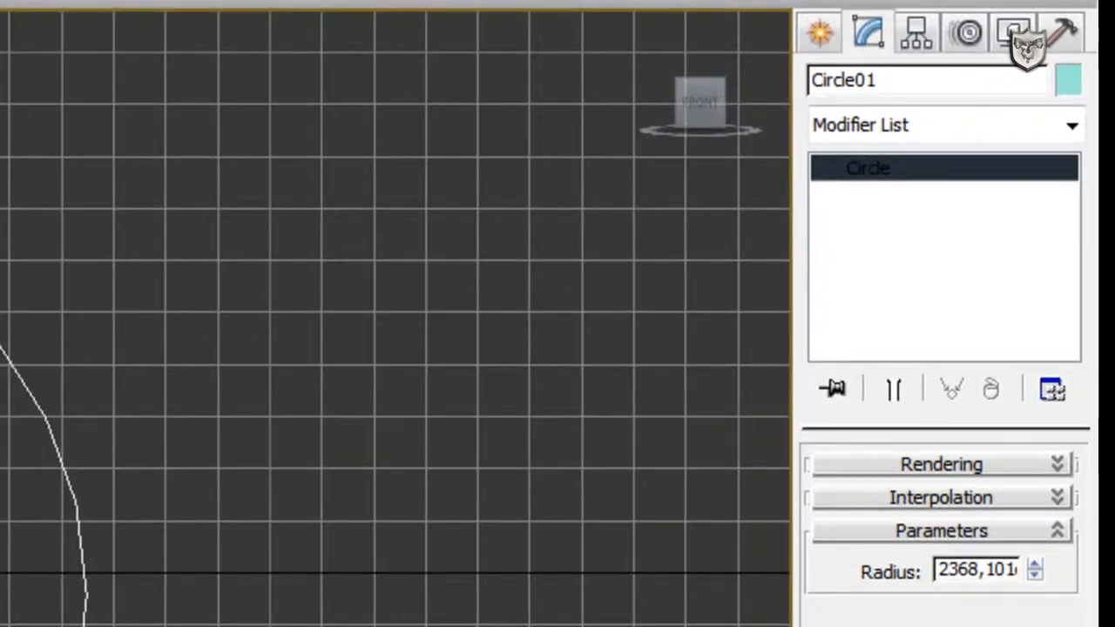
Step: Draw a rectangle about 1918 cm long and 2717 cm wide, overlapping the circle's upper-right edge
click(820, 32)
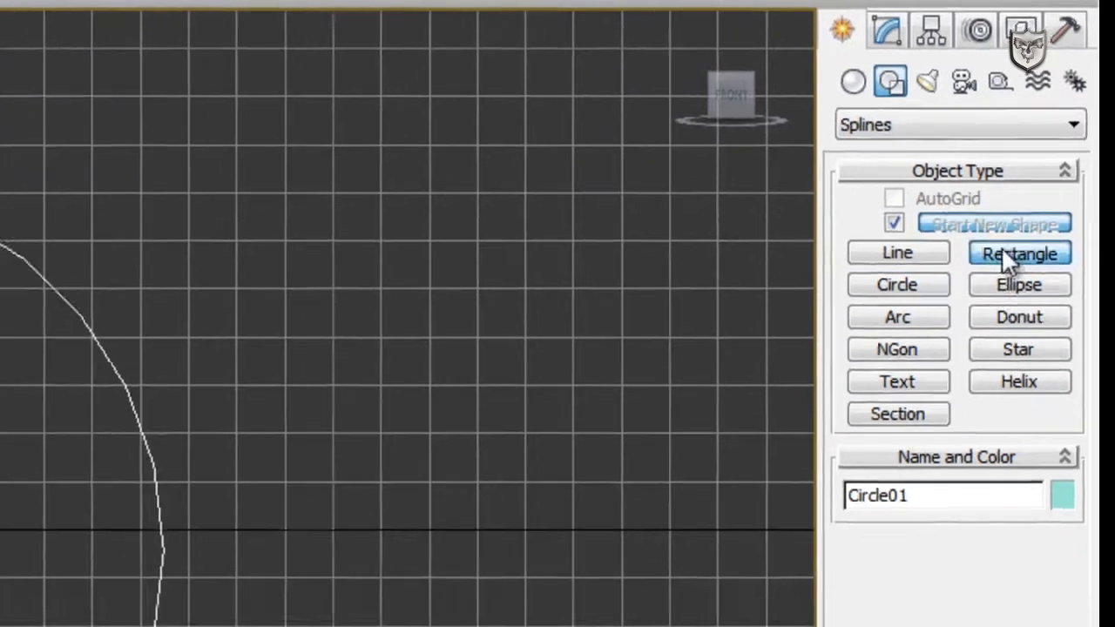
click(1010, 272)
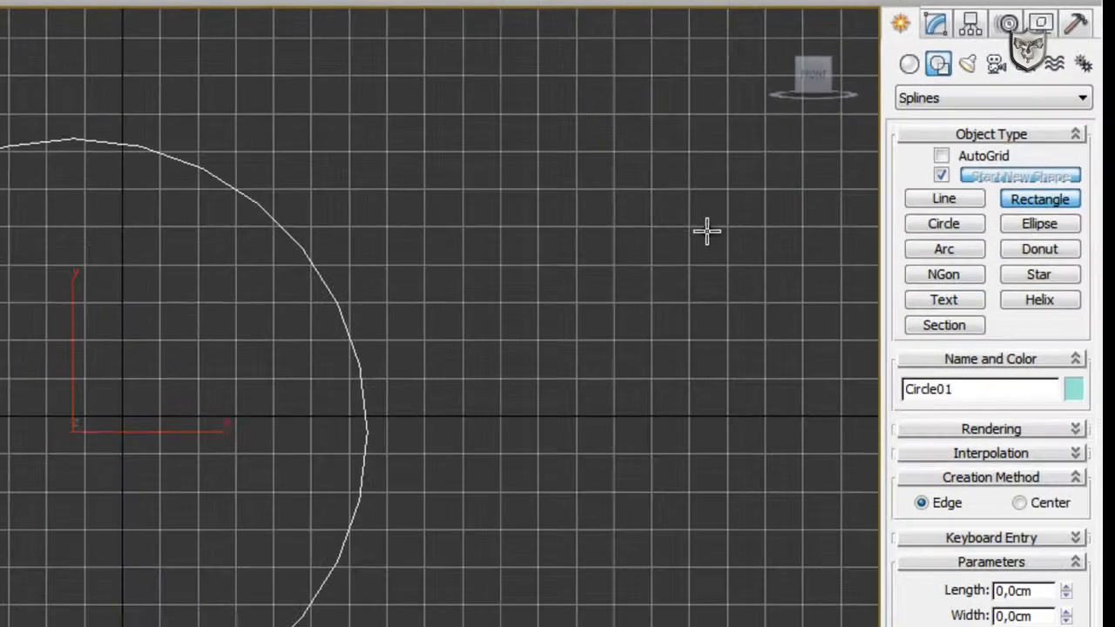
drag(289, 131, 623, 364)
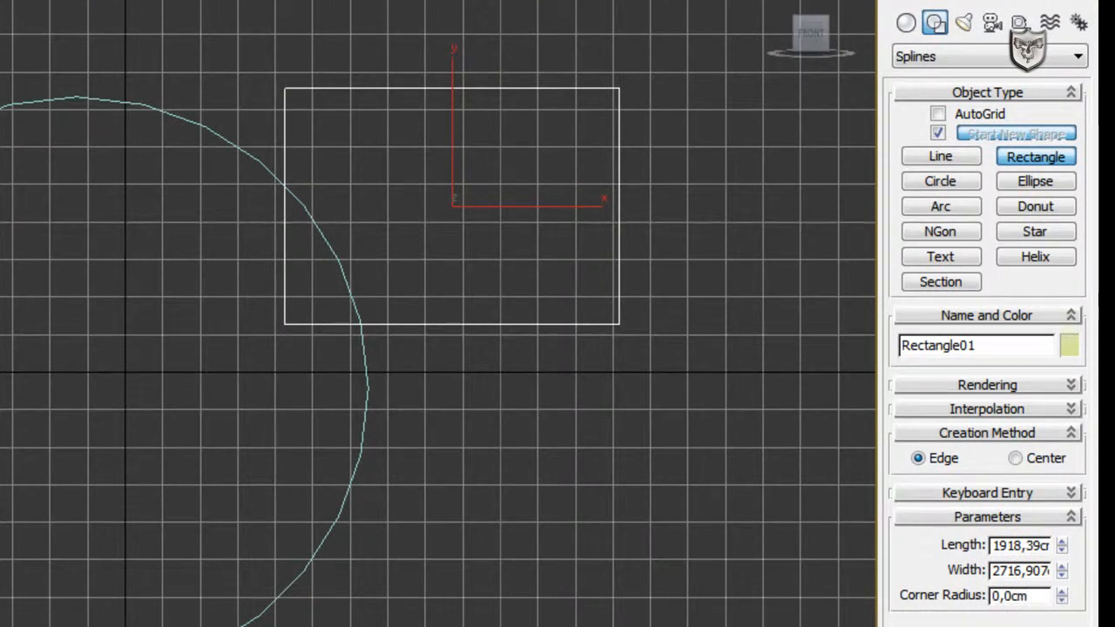
key(Escape)
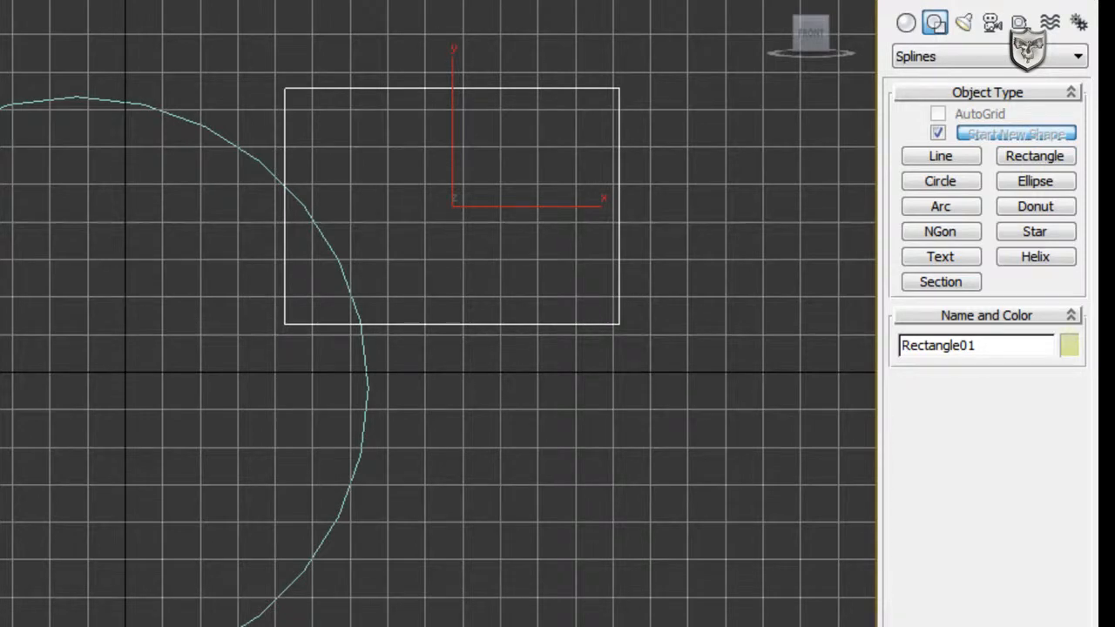
Step: Select both the circle and the rectangle and delete them from the Front viewport
drag(1, 30, 366, 491)
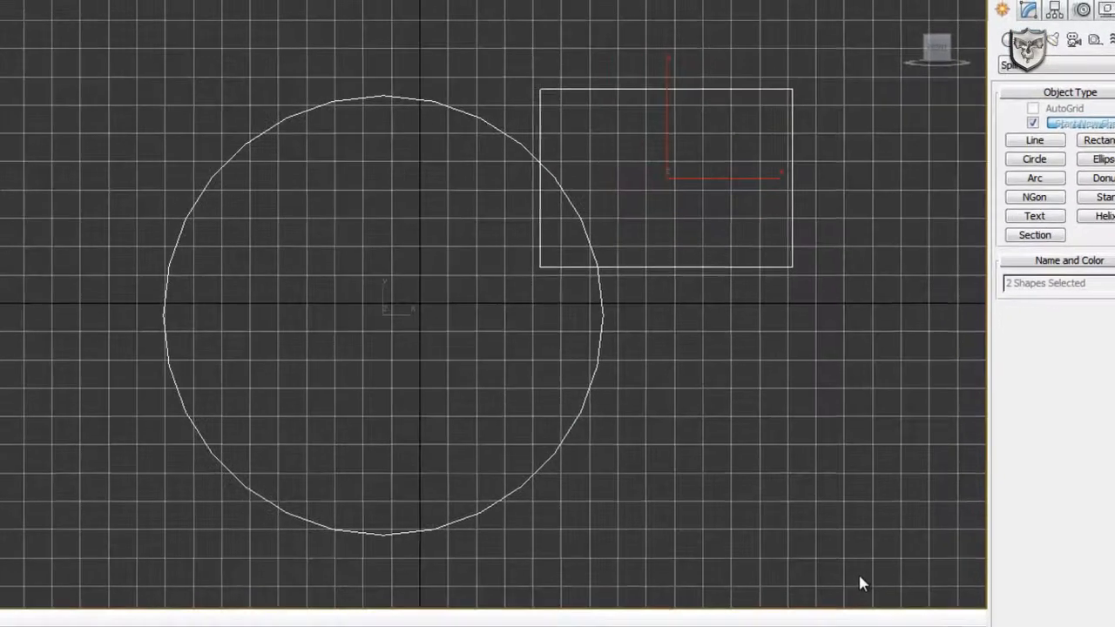
key(Delete)
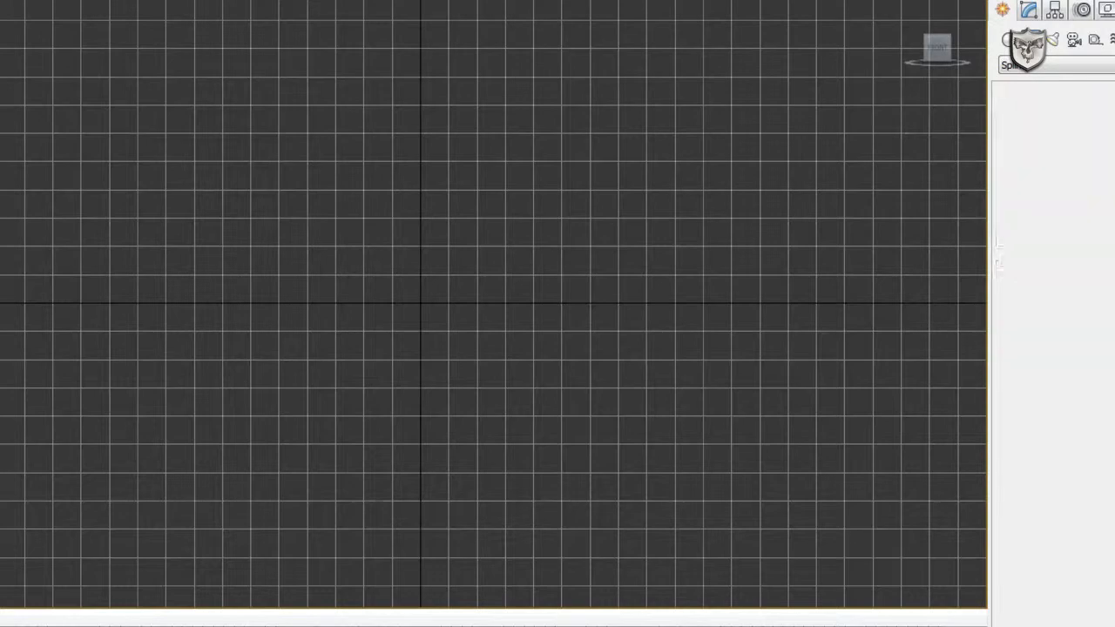
Step: Draw a wide rectangle about 3369 cm long and 6359 cm wide across the Front viewport
click(1099, 141)
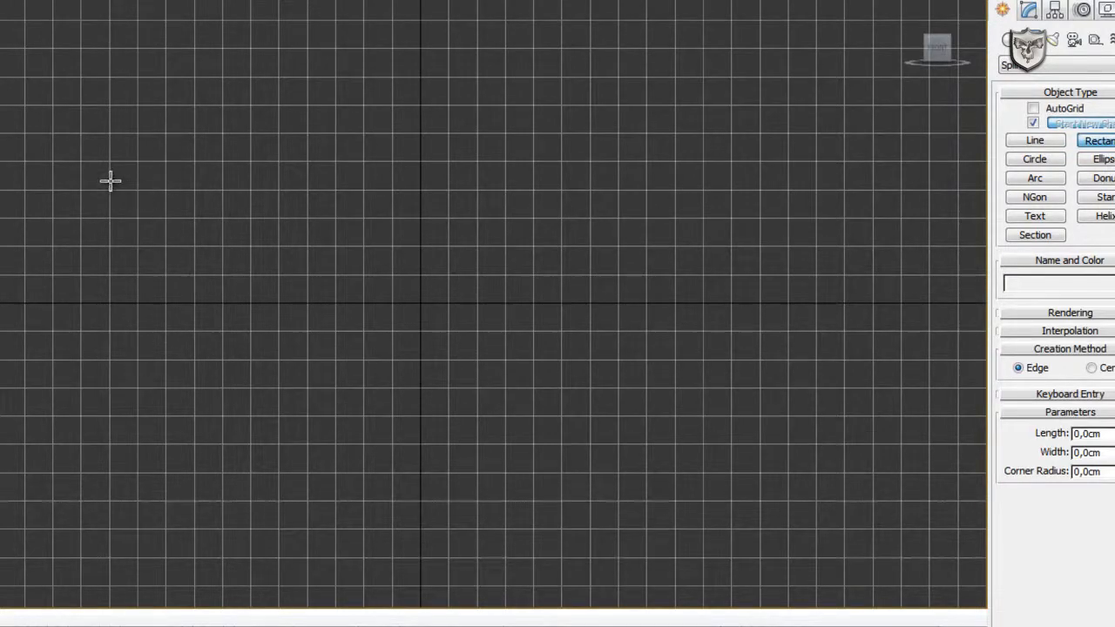
drag(144, 191, 734, 504)
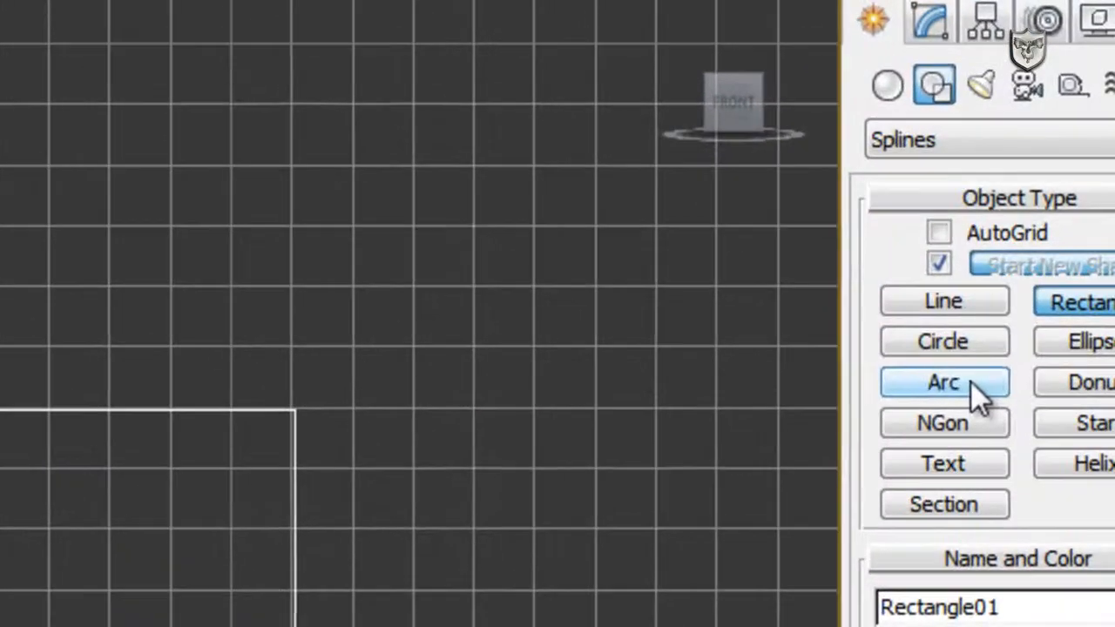
Step: With the Arc tool active, review the Grid and Snap settings and turn on 3D snapping
click(1046, 180)
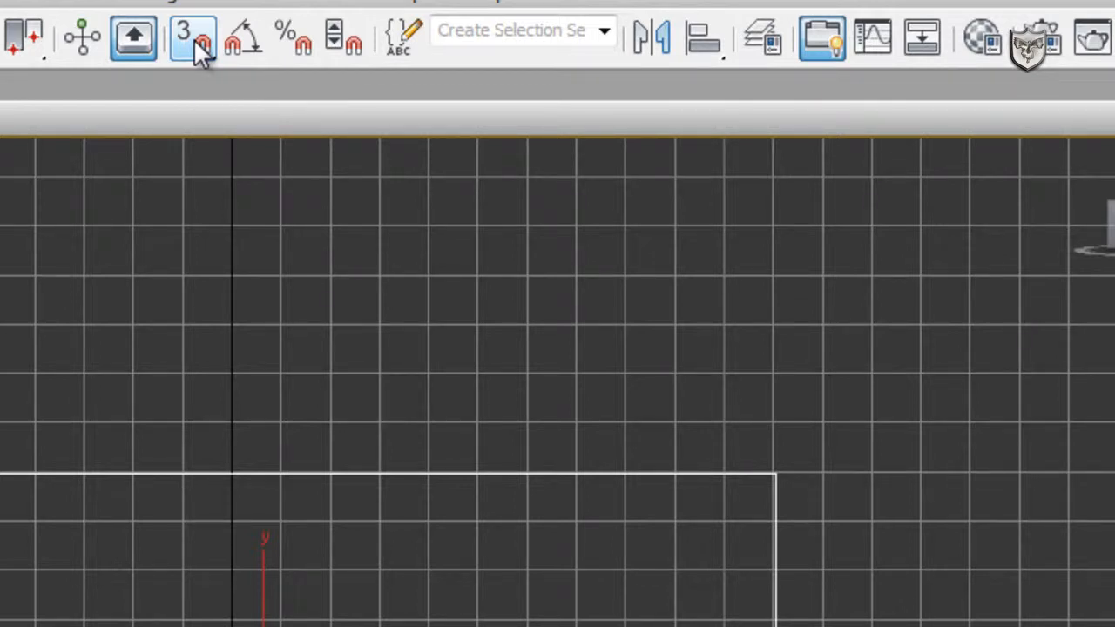
right_click(193, 38)
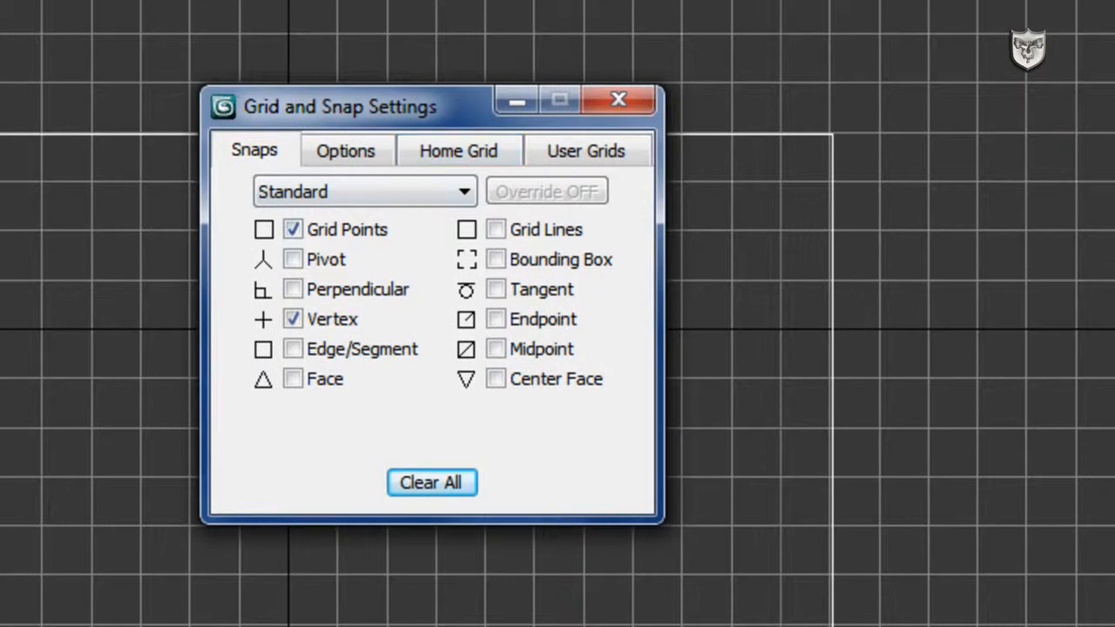
drag(383, 104, 474, 24)
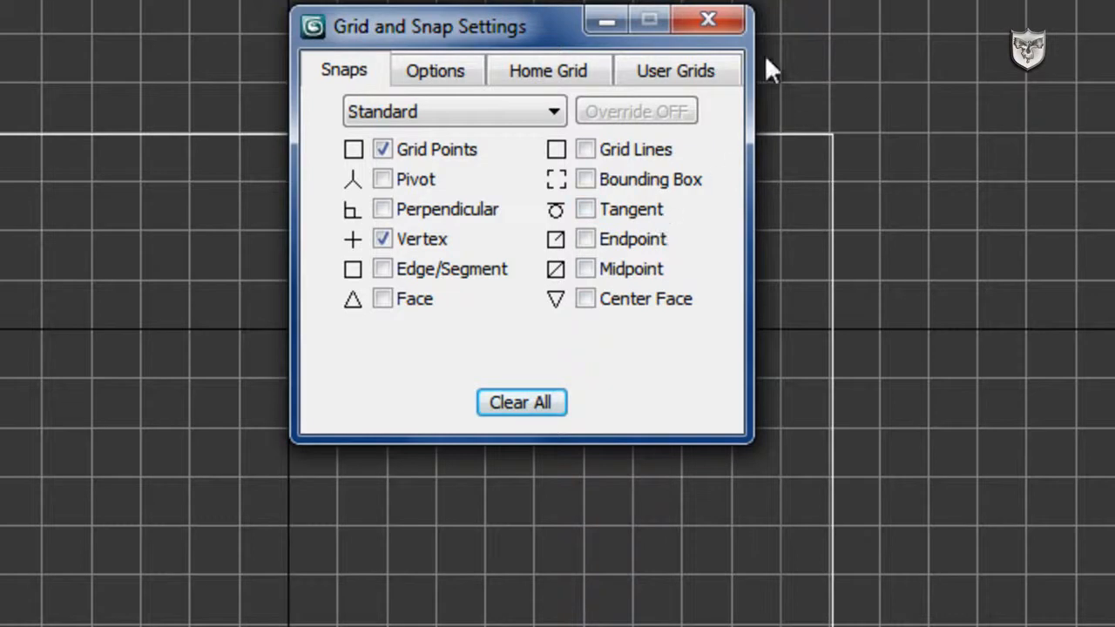
click(708, 19)
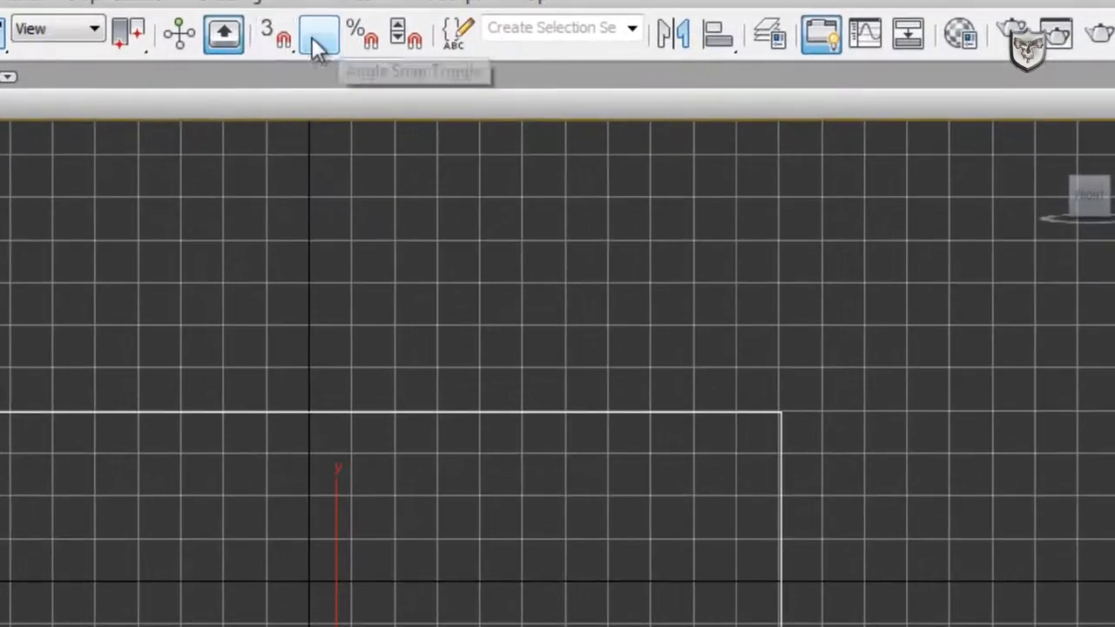
click(277, 39)
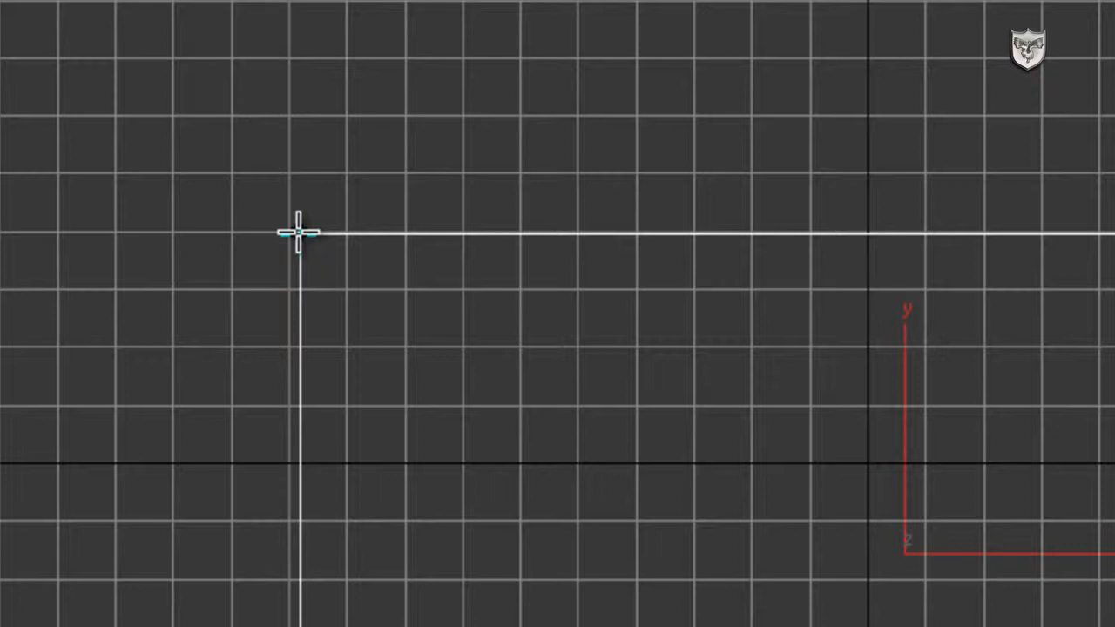
Step: Draw an End-End-Middle arc snapped to the rectangle's two upper corners, bulging upward to a grid point above it
drag(299, 232, 294, 229)
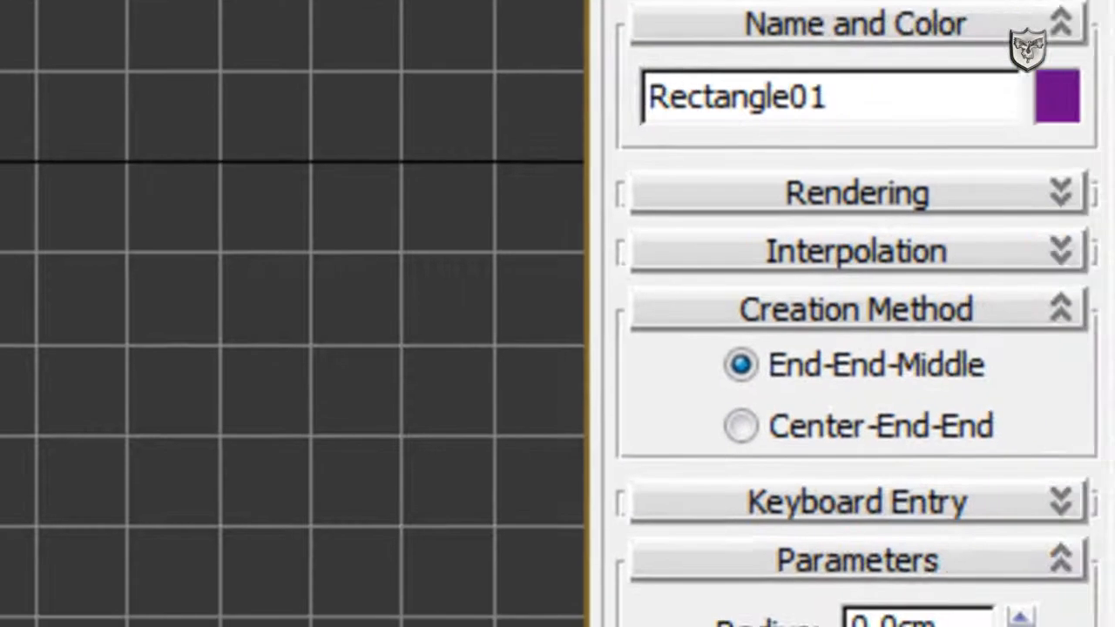
drag(174, 124, 976, 124)
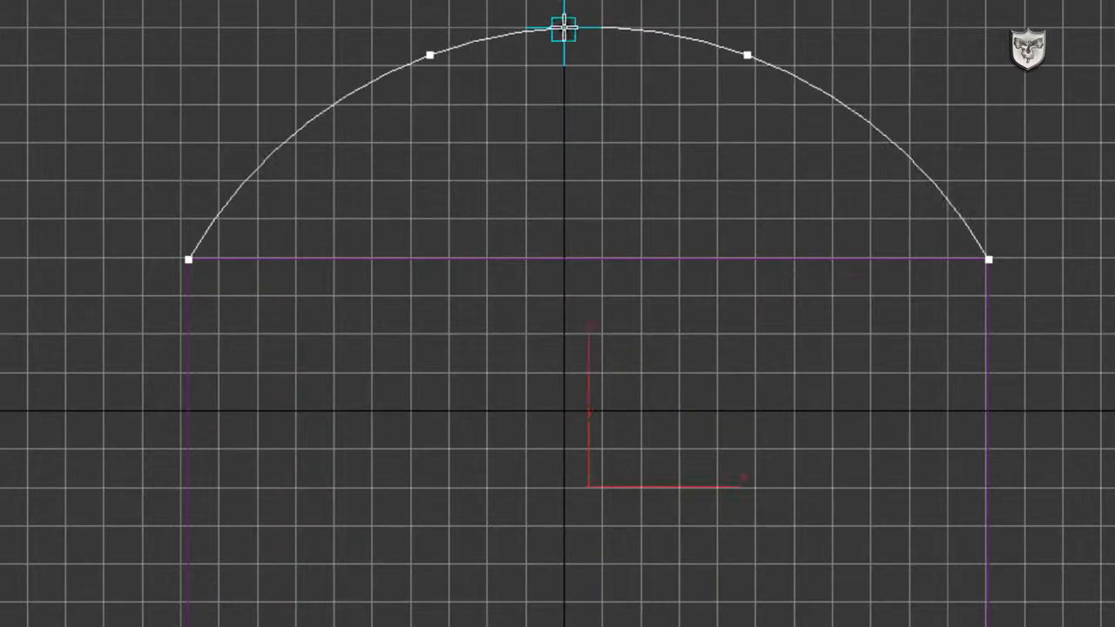
click(564, 31)
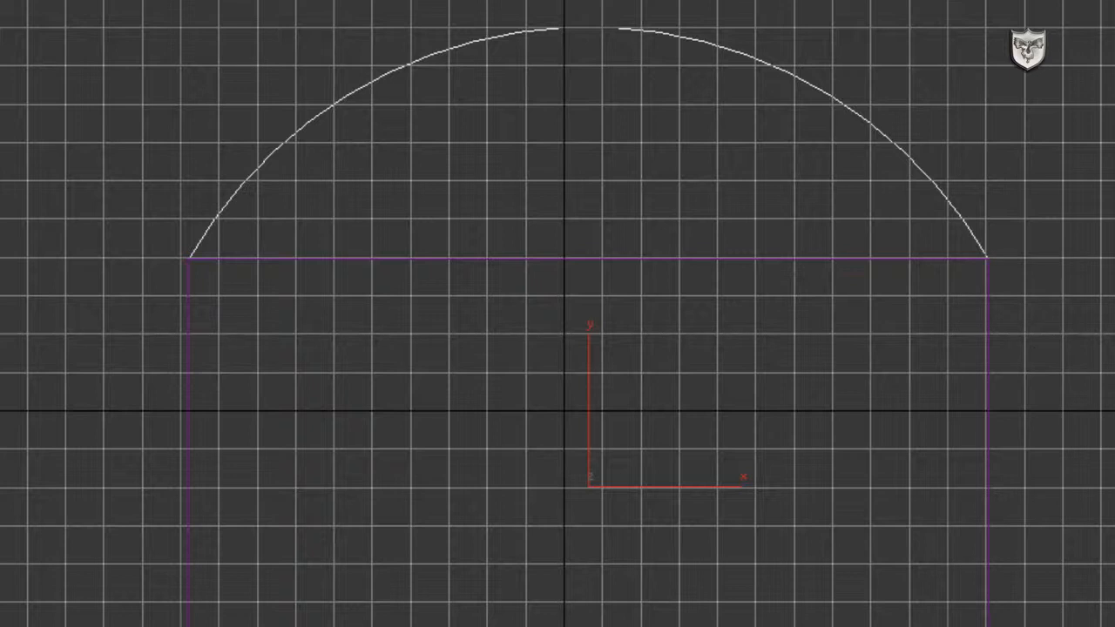
Step: Try converting the arc to an editable spline, and undo the conversion
right_click(967, 229)
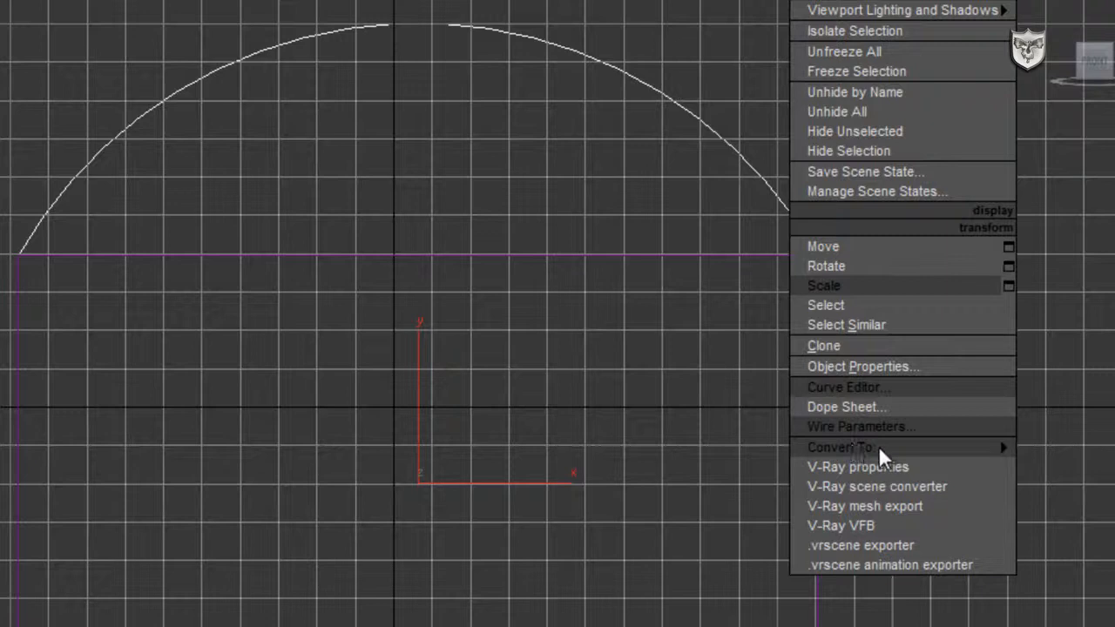
mouse_move(943, 452)
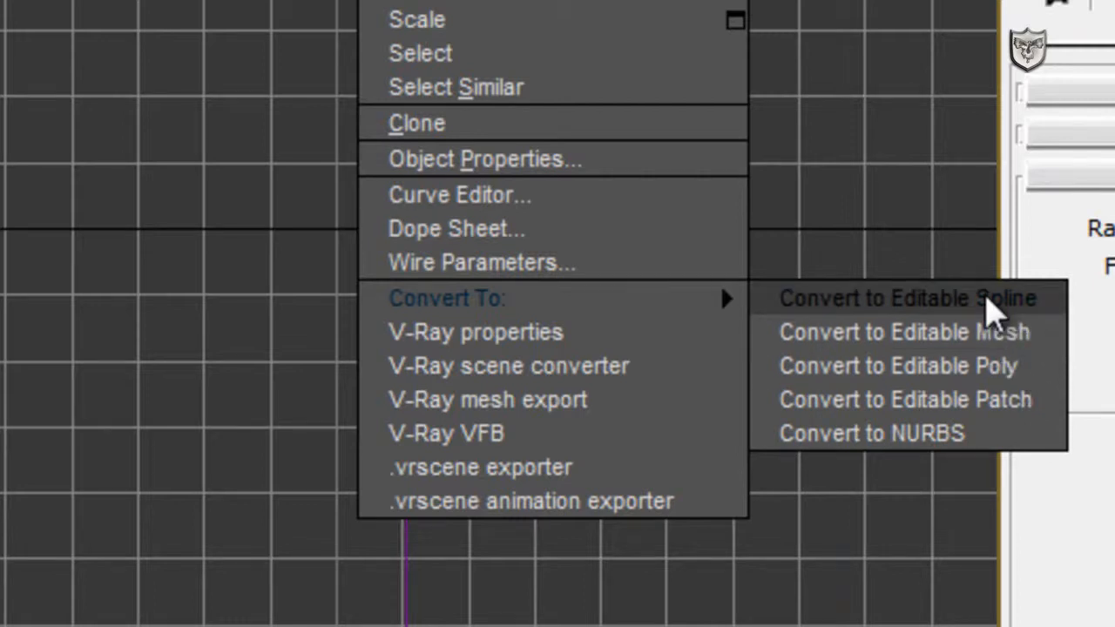
click(954, 300)
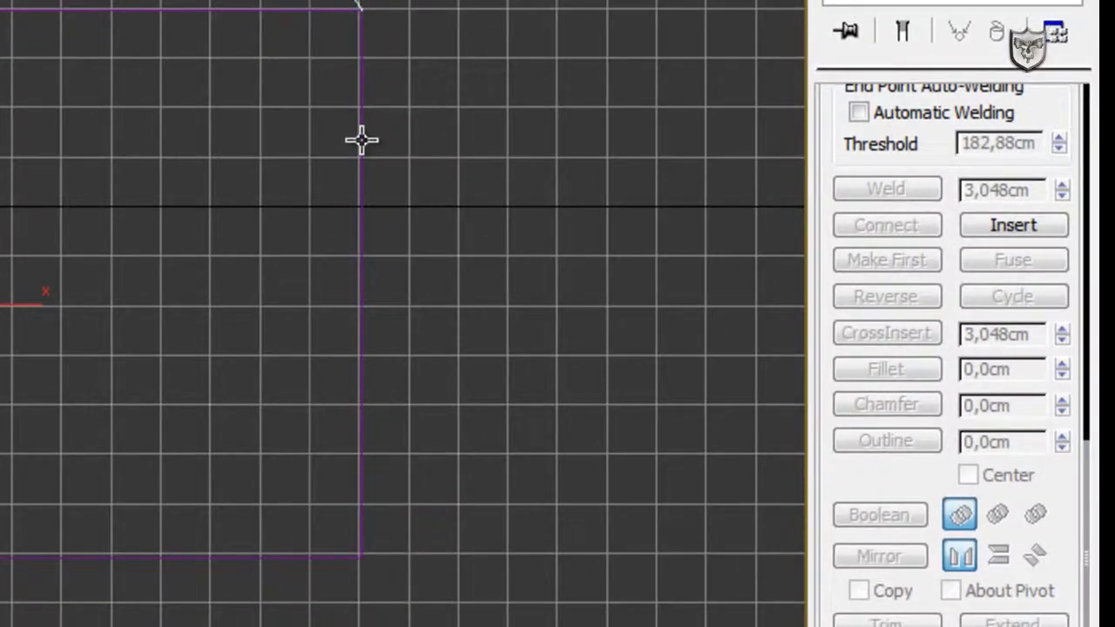
key(ctrl+z)
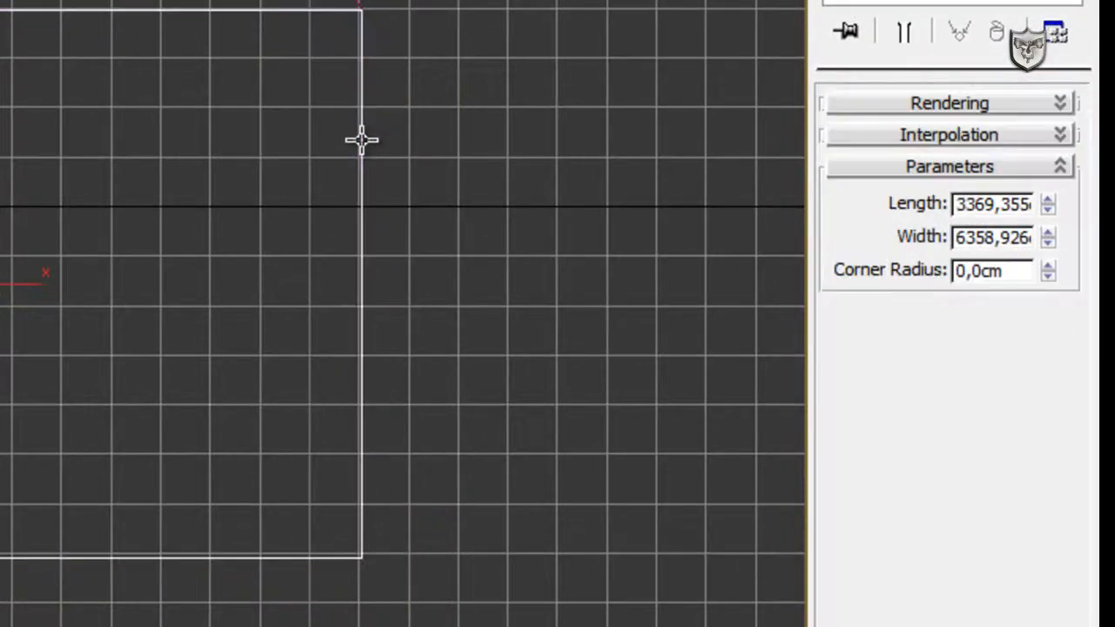
Step: Convert the rectangle to an editable spline
right_click(363, 143)
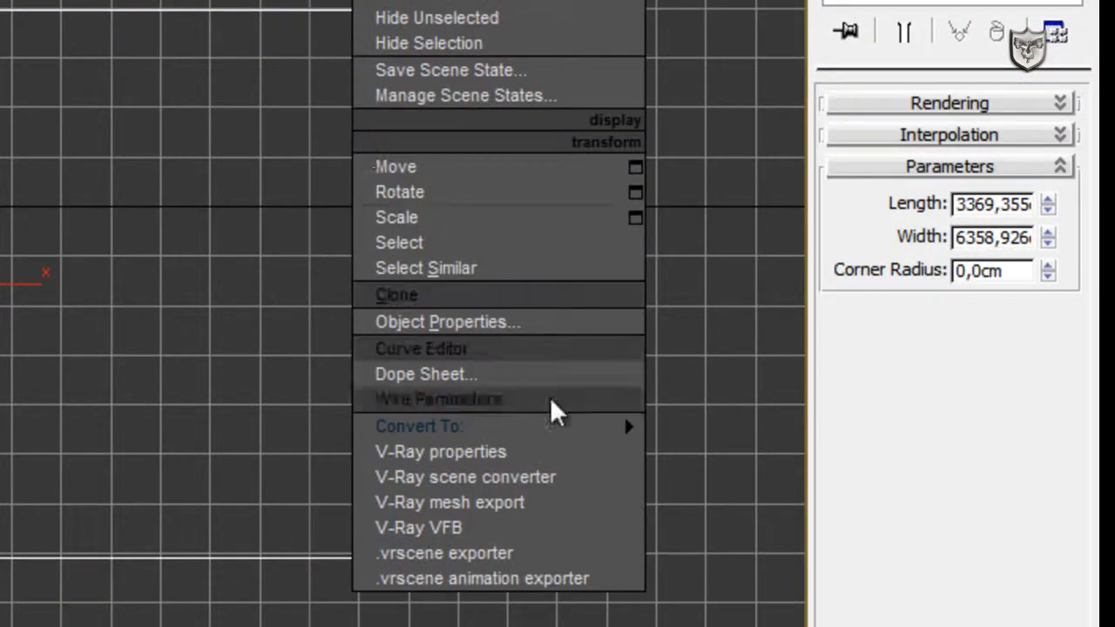
mouse_move(575, 429)
click(666, 427)
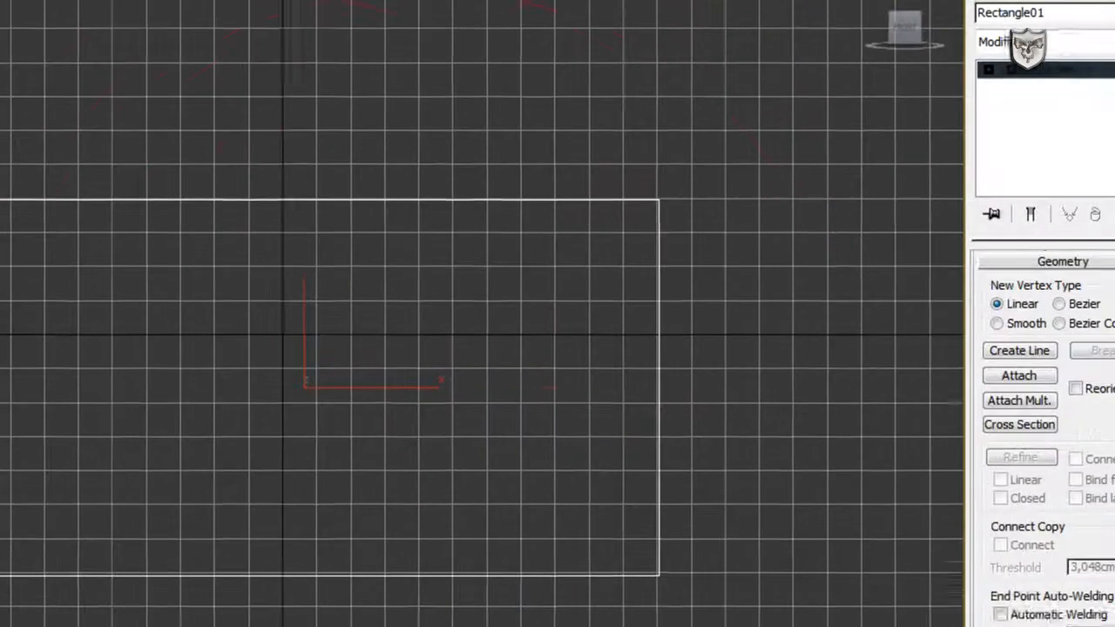
Step: Enter the Spline sub-object level of the converted rectangle and bring its Geometry options with Attach into view
scroll(1061, 421, up, 1)
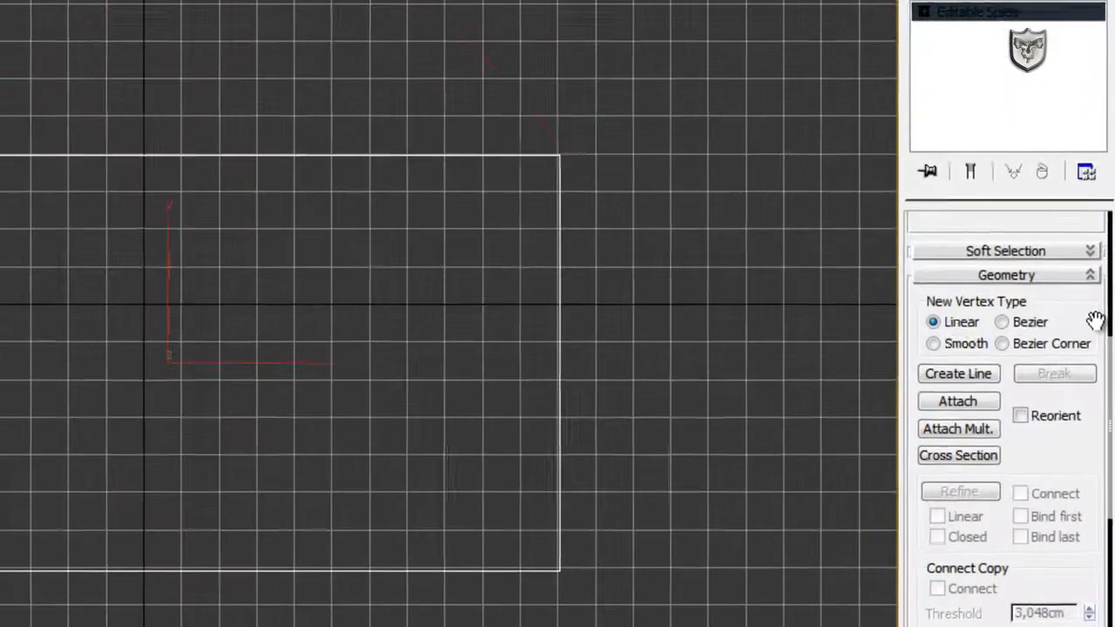
drag(1094, 349, 1100, 392)
drag(1096, 278, 1112, 615)
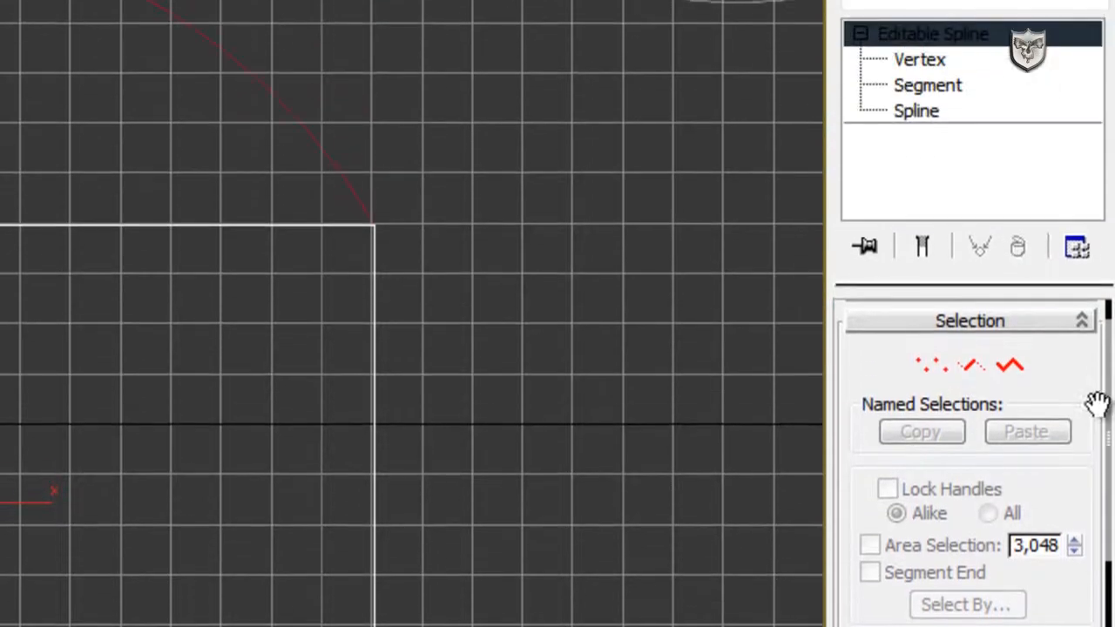
click(915, 112)
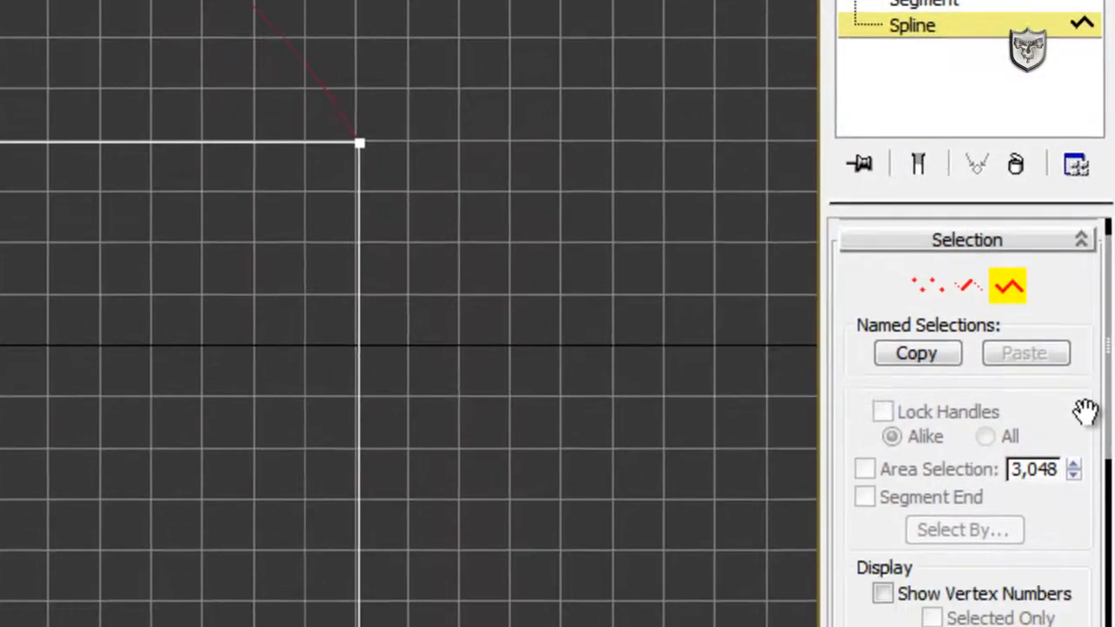
drag(1087, 490, 1093, 417)
drag(1092, 260, 1058, 12)
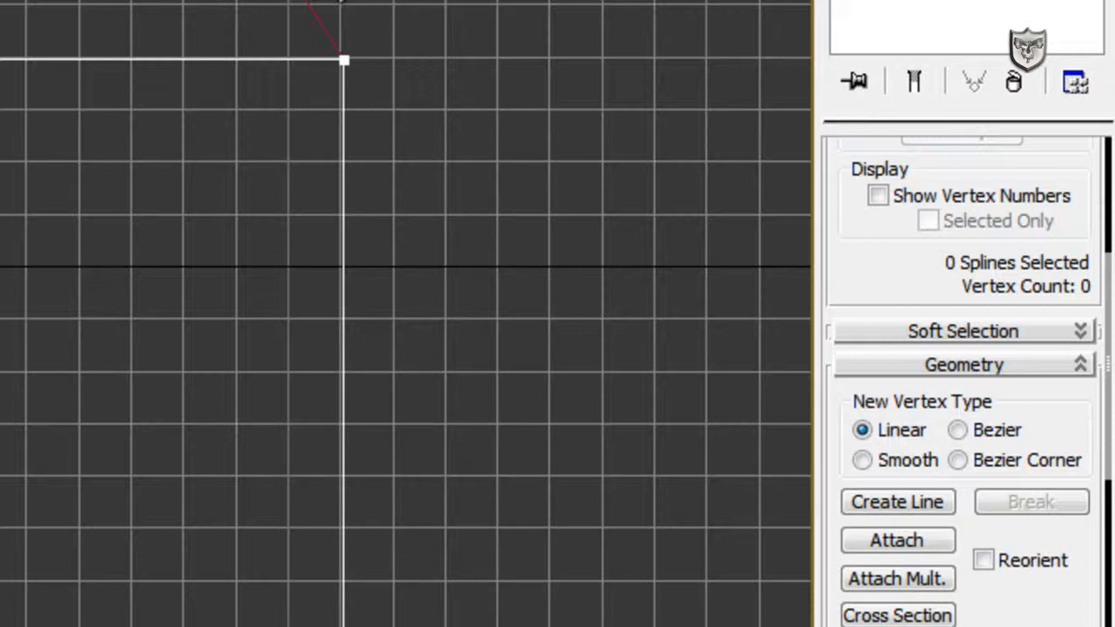
Step: Attach the arc to the rectangle's spline, and delete the straight horizontal segment between the arc's two ends
click(919, 539)
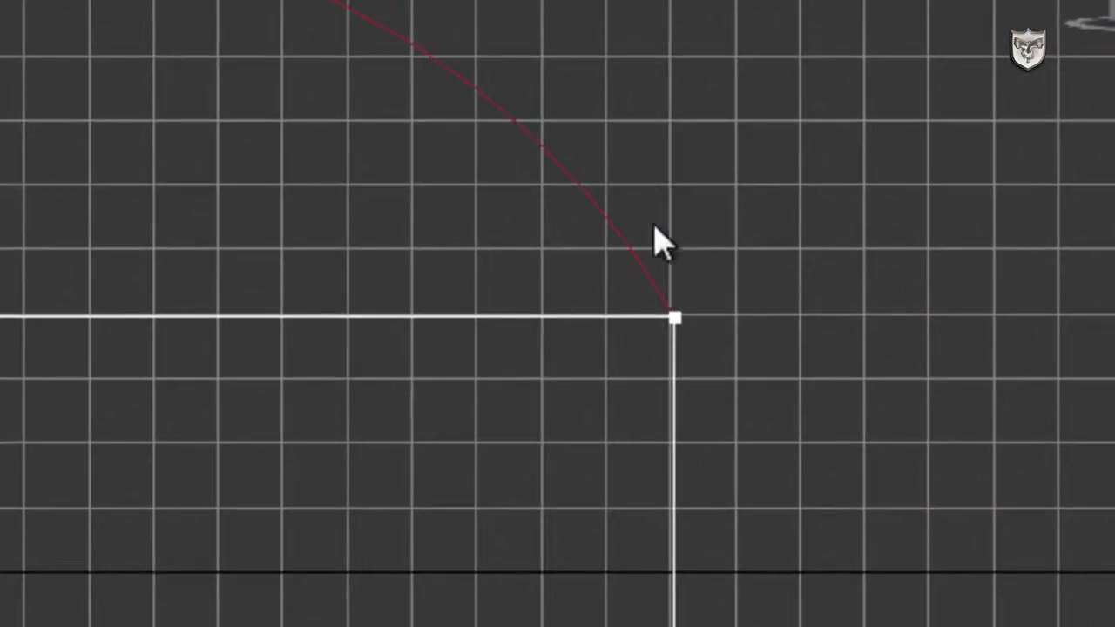
click(559, 161)
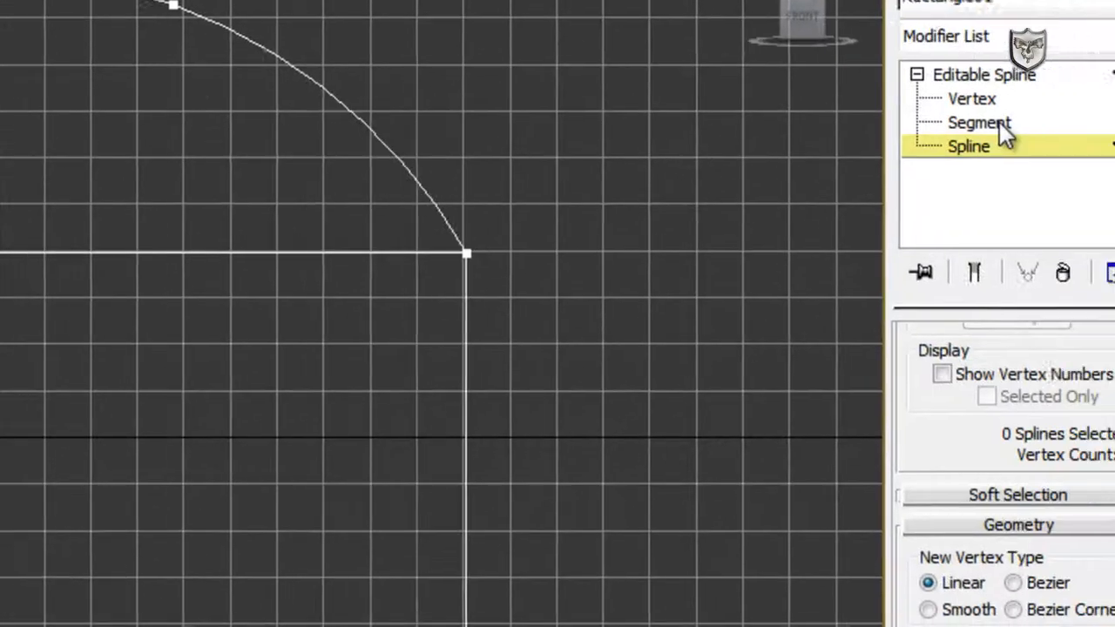
click(954, 122)
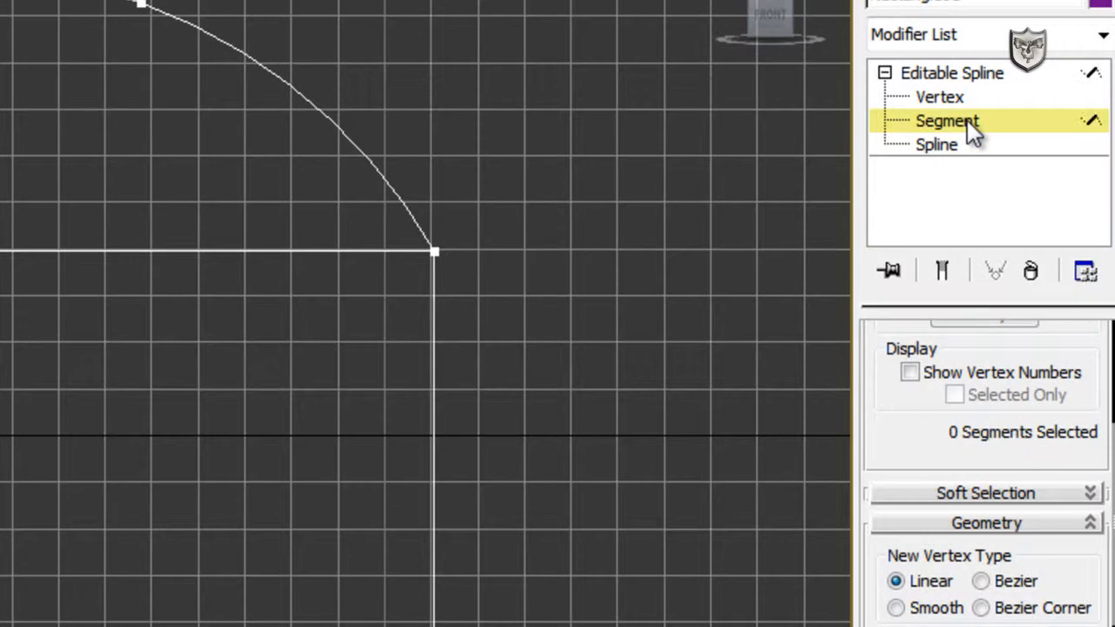
click(250, 251)
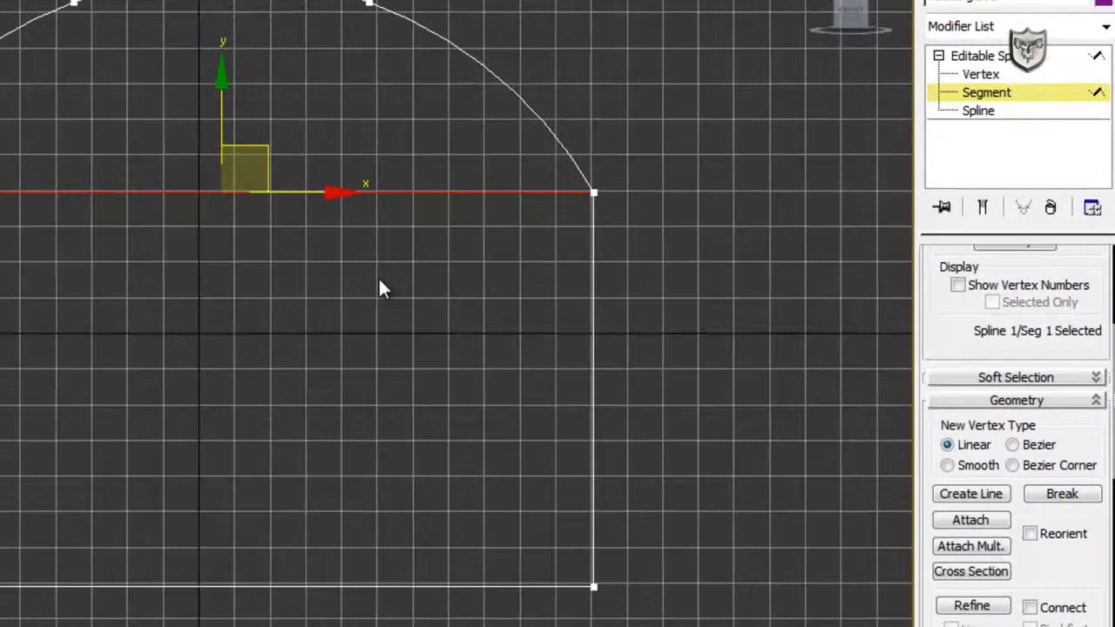
key(Delete)
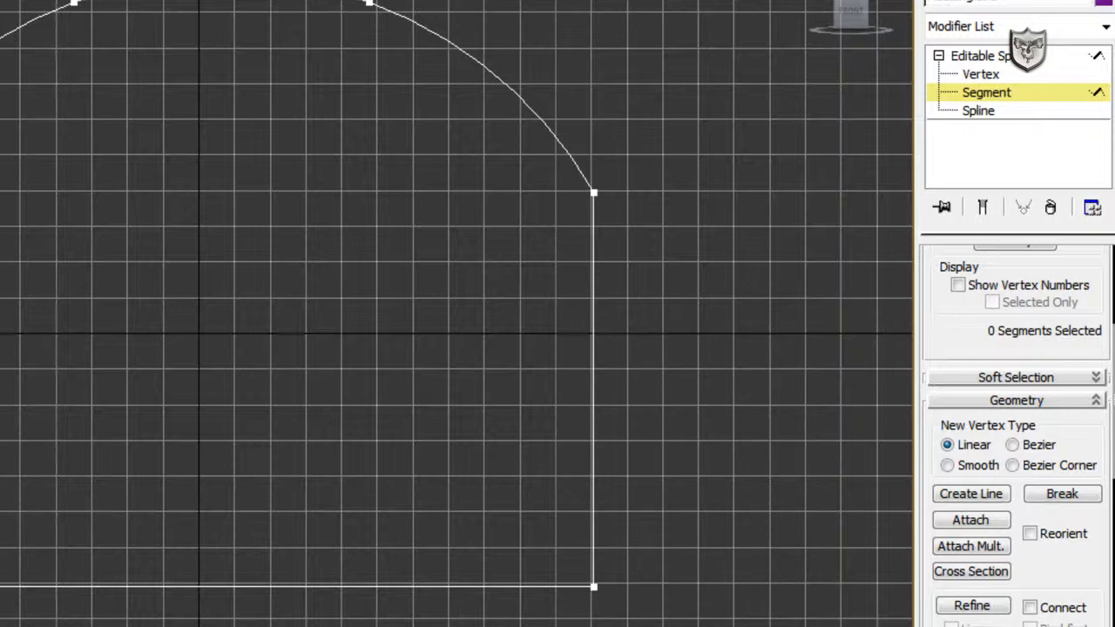
key(alt+w)
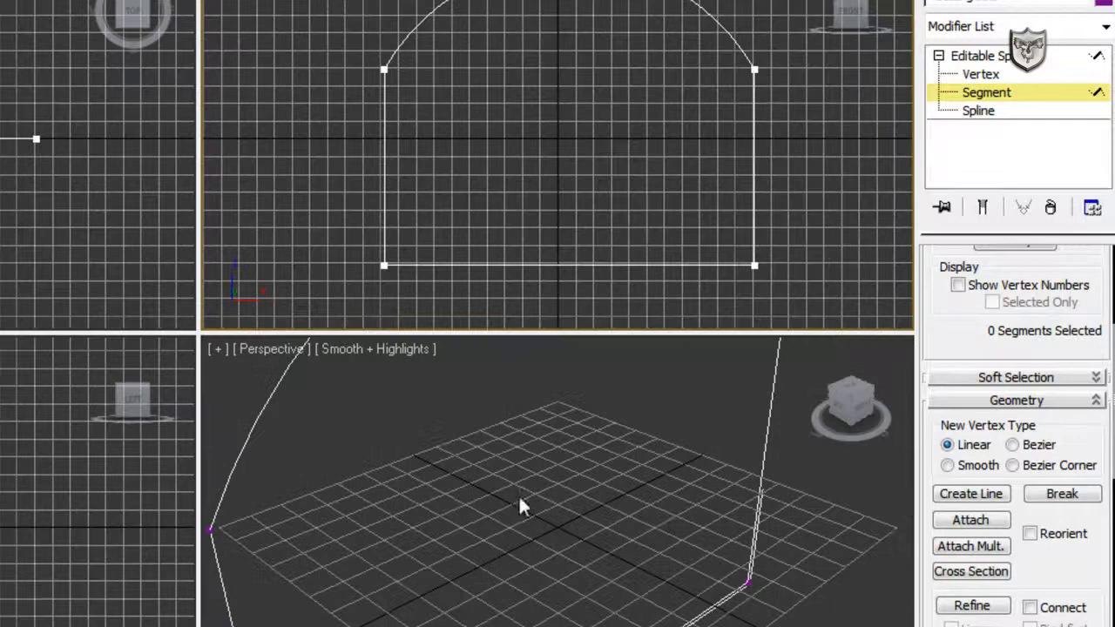
key(alt+w)
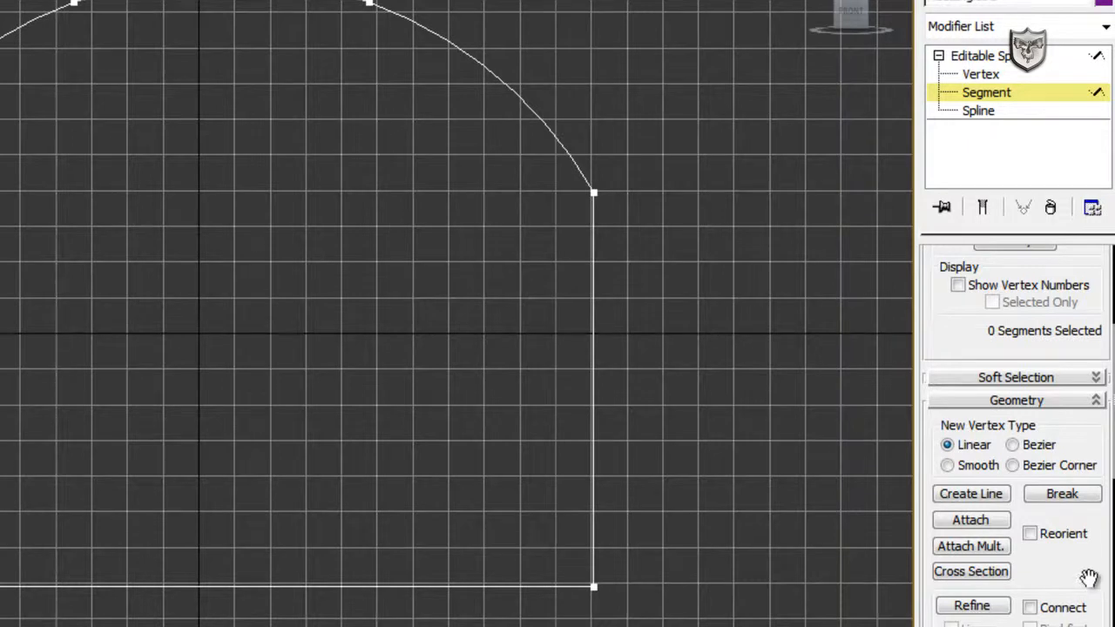
Step: Weld the overlapping vertices where the arc meets the right vertical segment, using a weld threshold of 3,048cm
drag(1089, 579, 1094, 511)
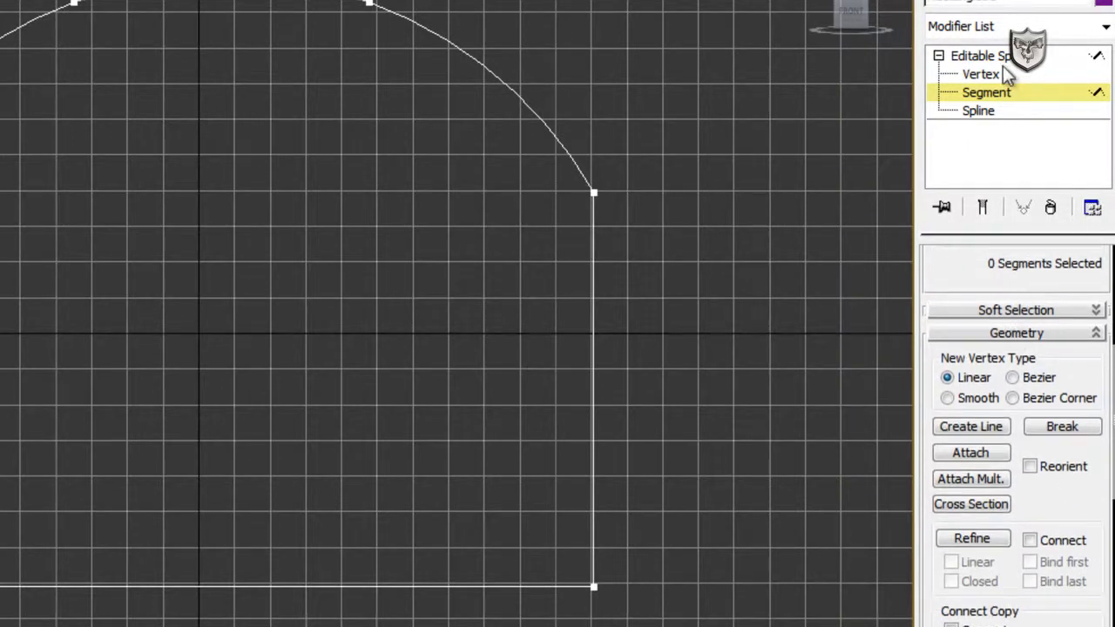
click(982, 75)
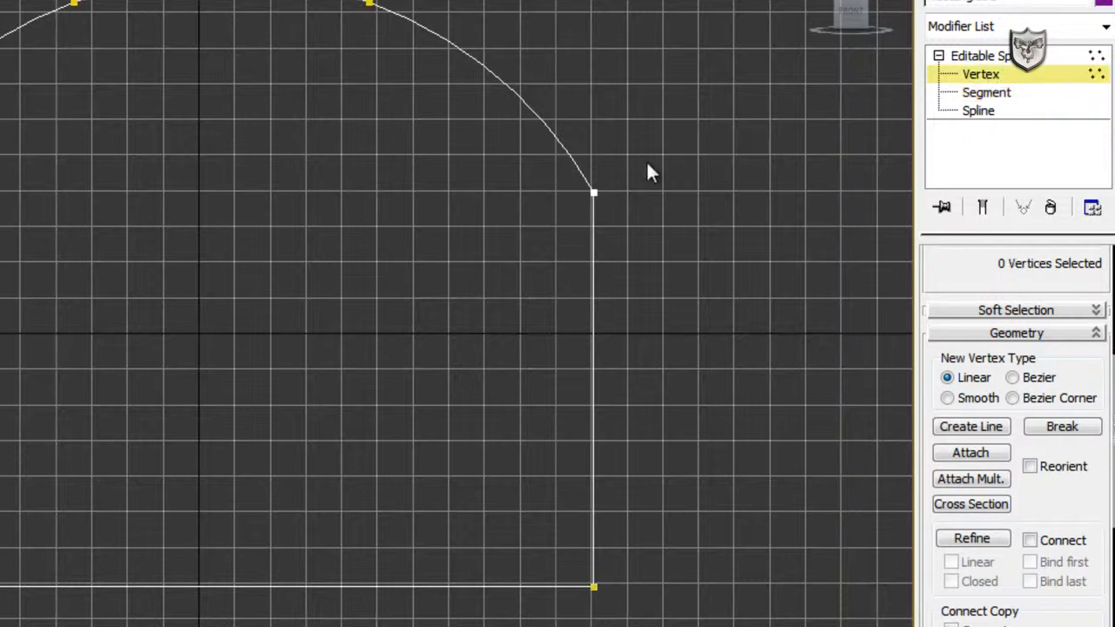
drag(631, 174, 564, 228)
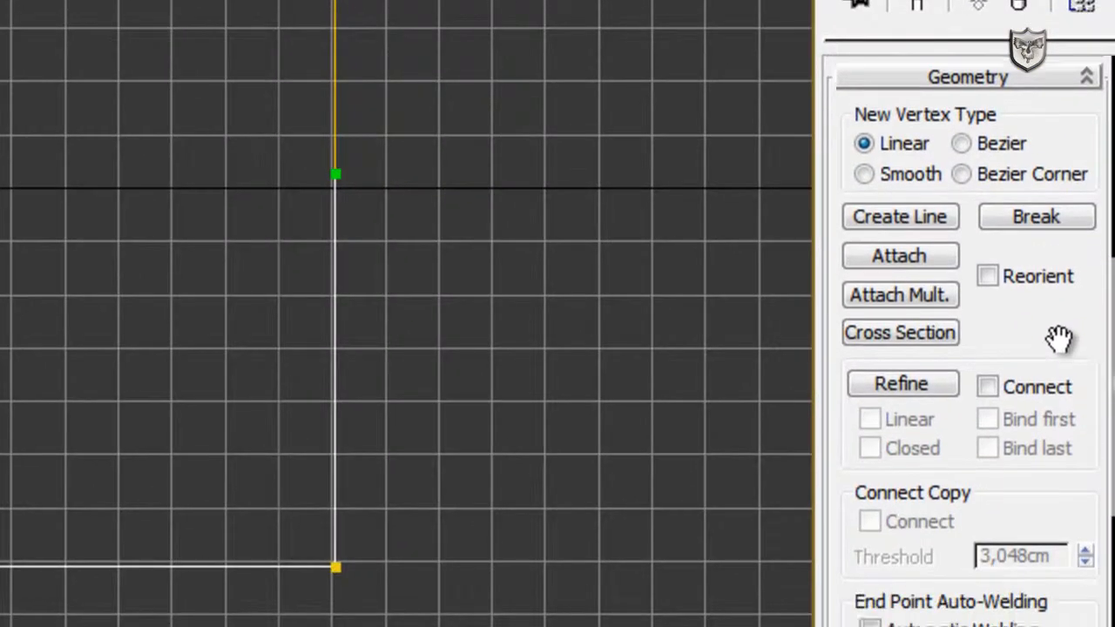
drag(1059, 339, 1033, 5)
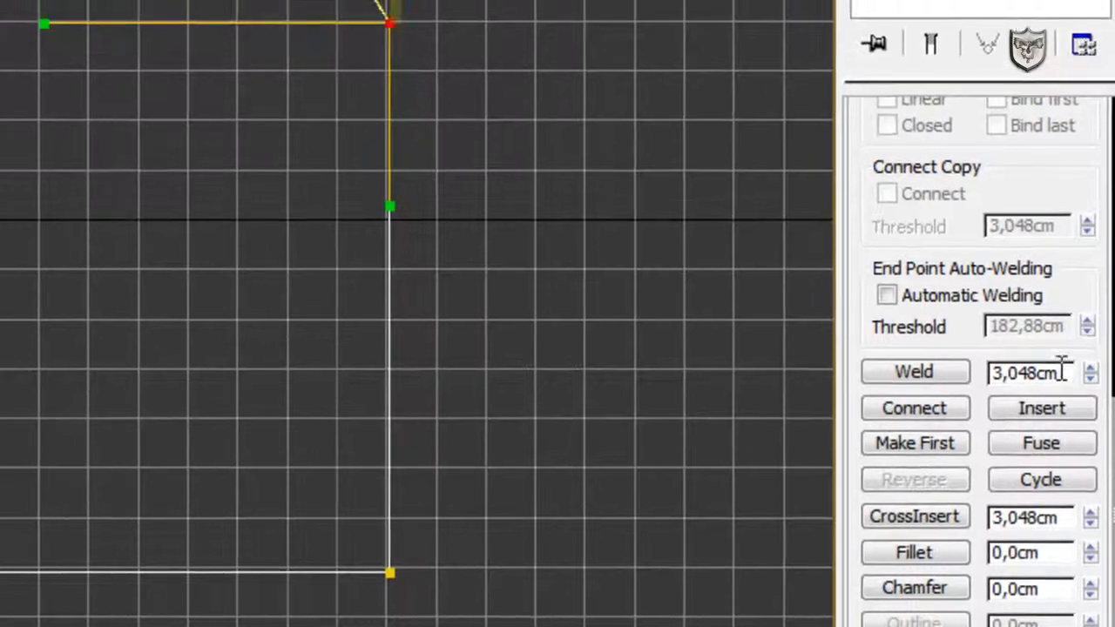
drag(1056, 353, 991, 375)
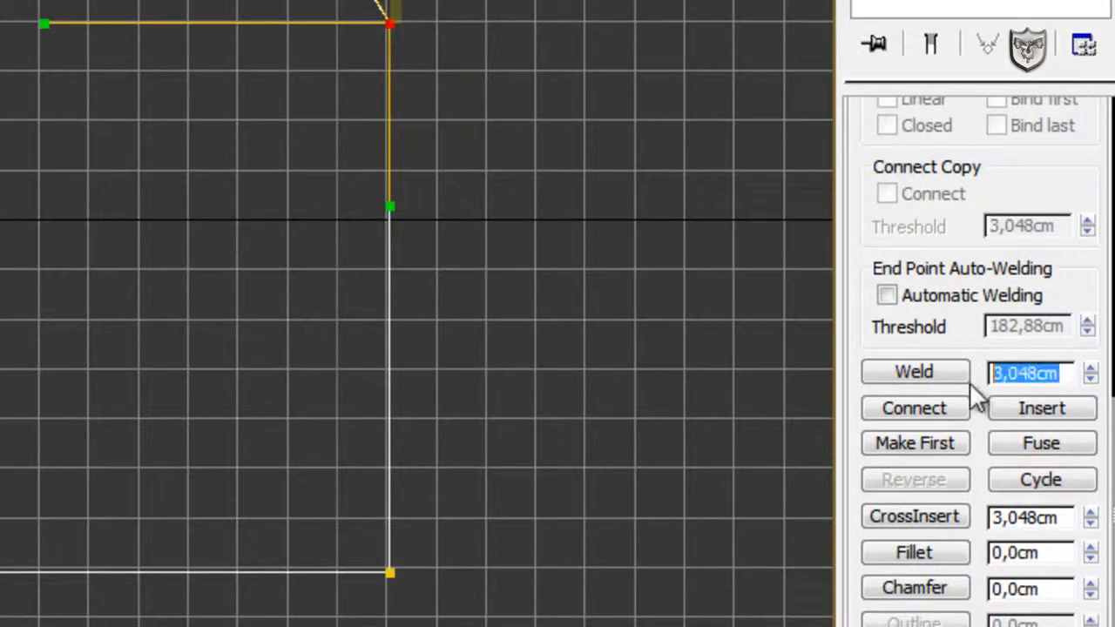
click(1070, 372)
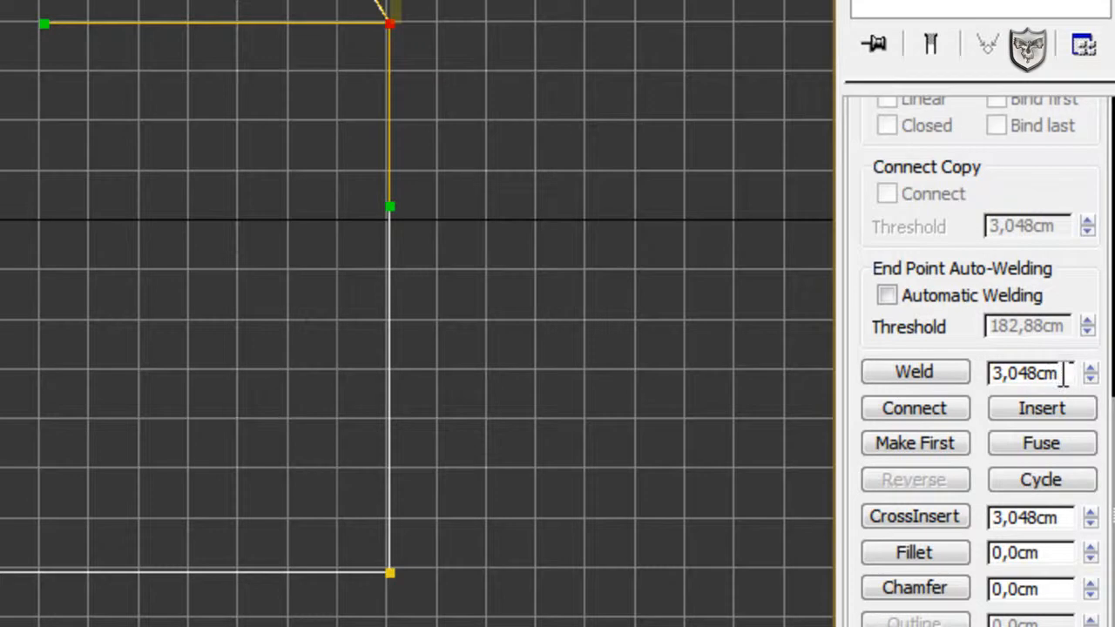
double_click(1064, 376)
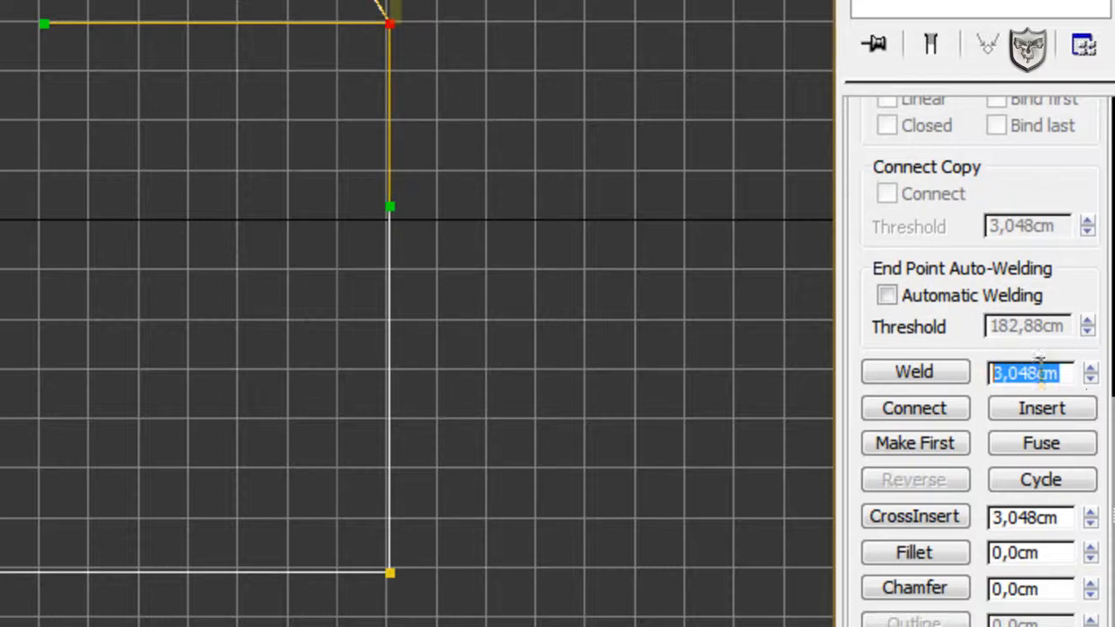
click(918, 369)
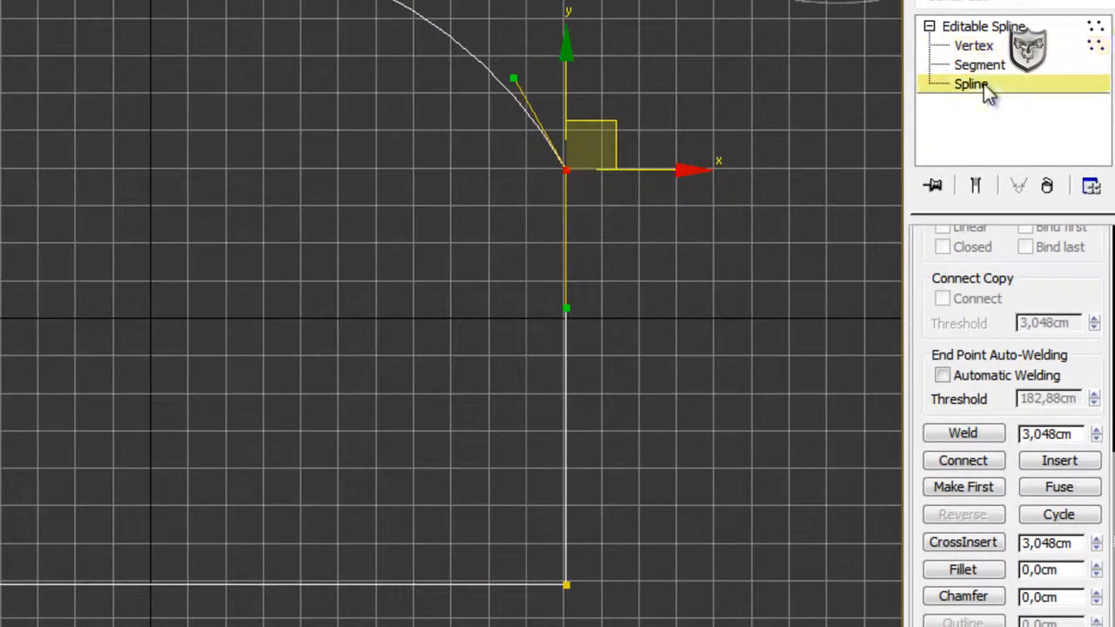
Step: Select the outline at Spline level to check that it is joined, and return to Vertex level with nothing selected
click(984, 84)
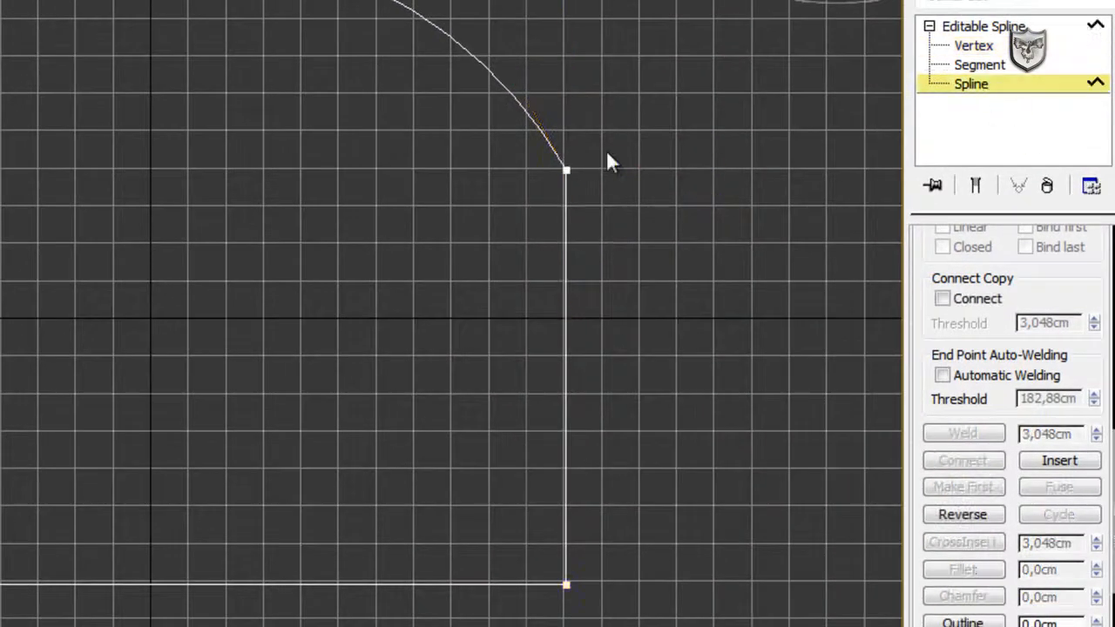
click(526, 115)
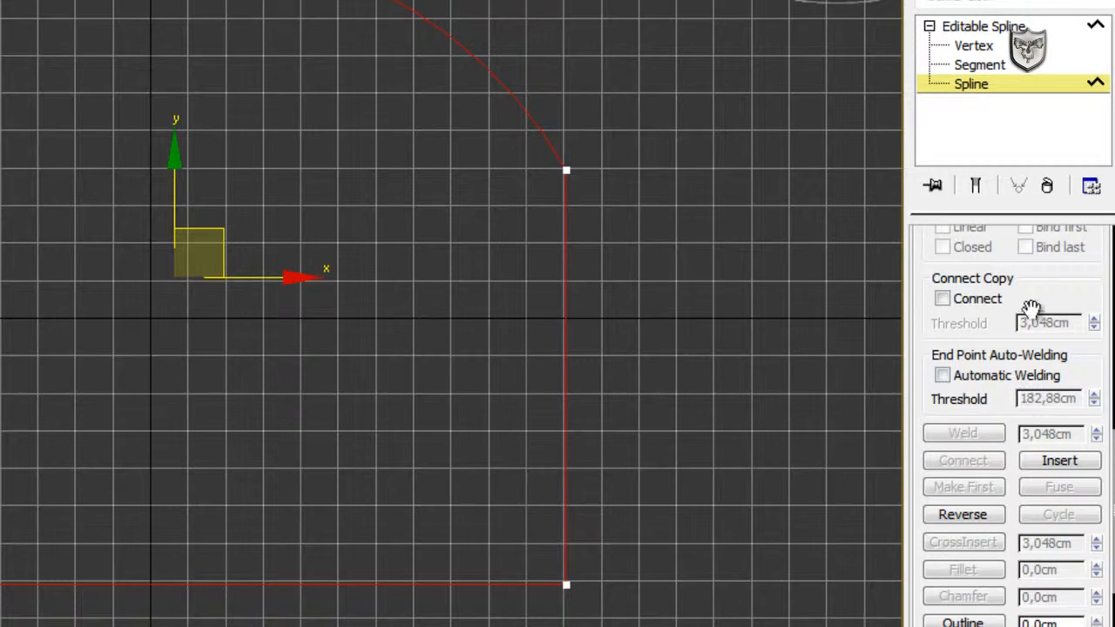
drag(1083, 308, 1086, 372)
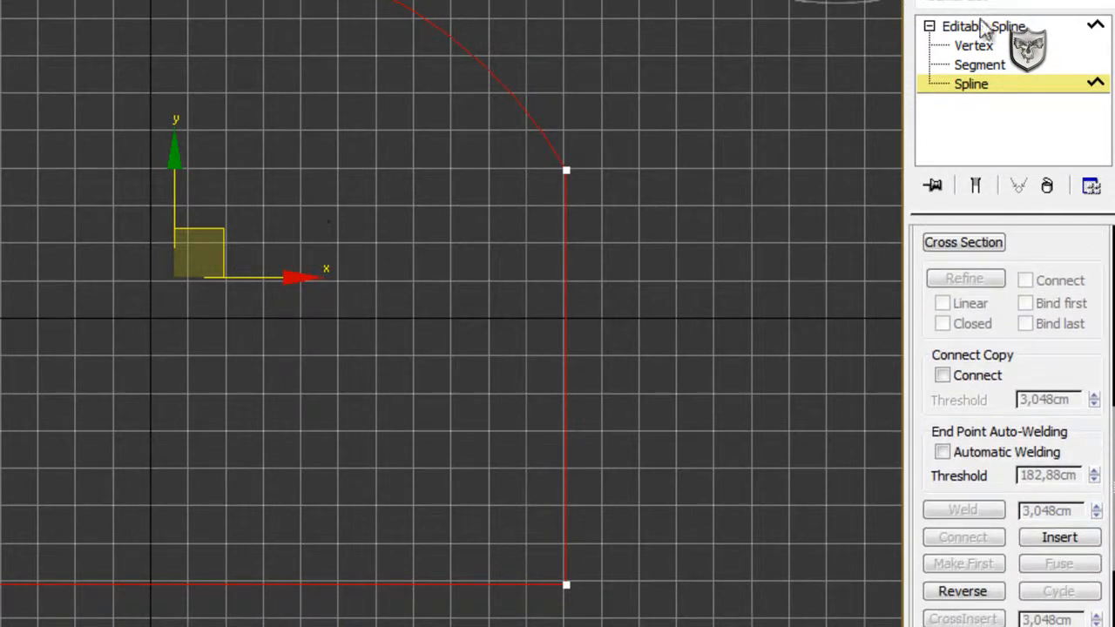
click(984, 49)
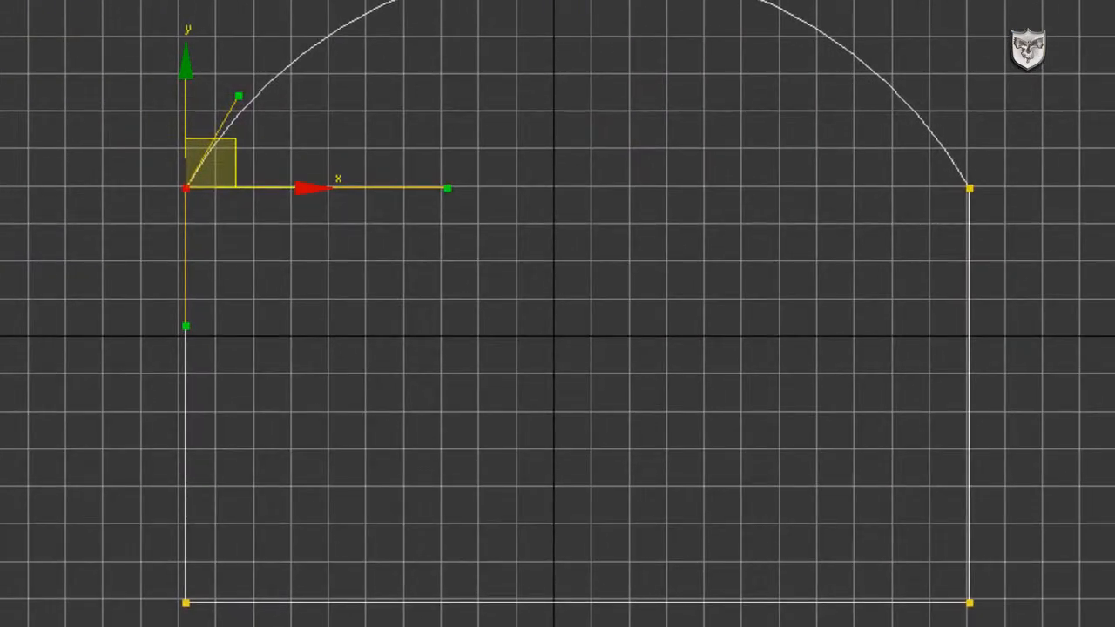
key(ctrl+d)
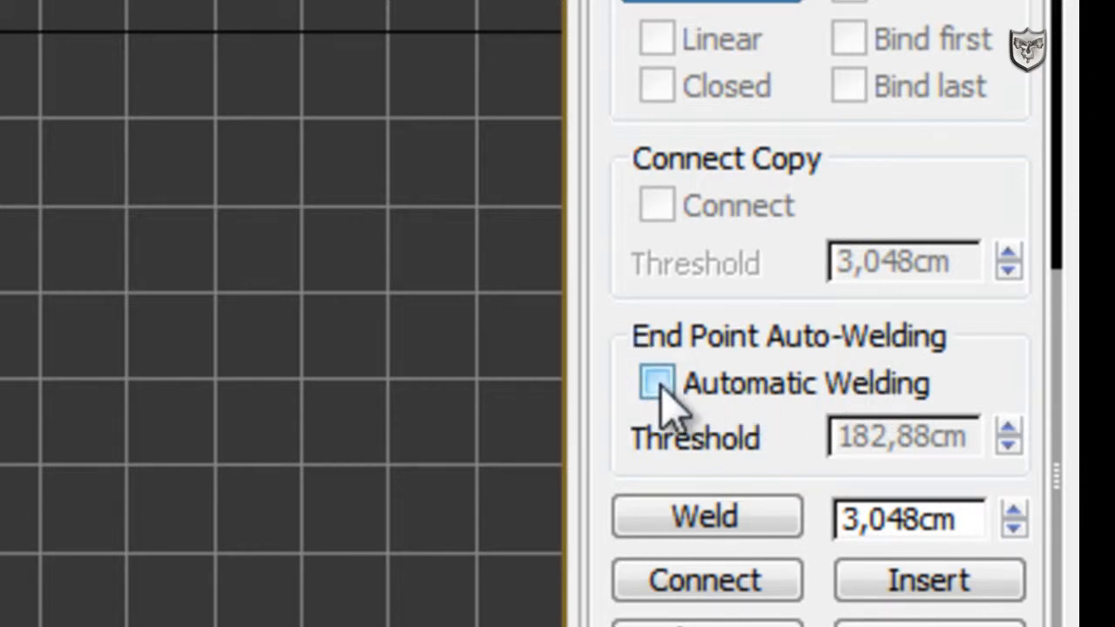
Step: Try enabling Automatic Welding for end points, and turn it off again
click(657, 384)
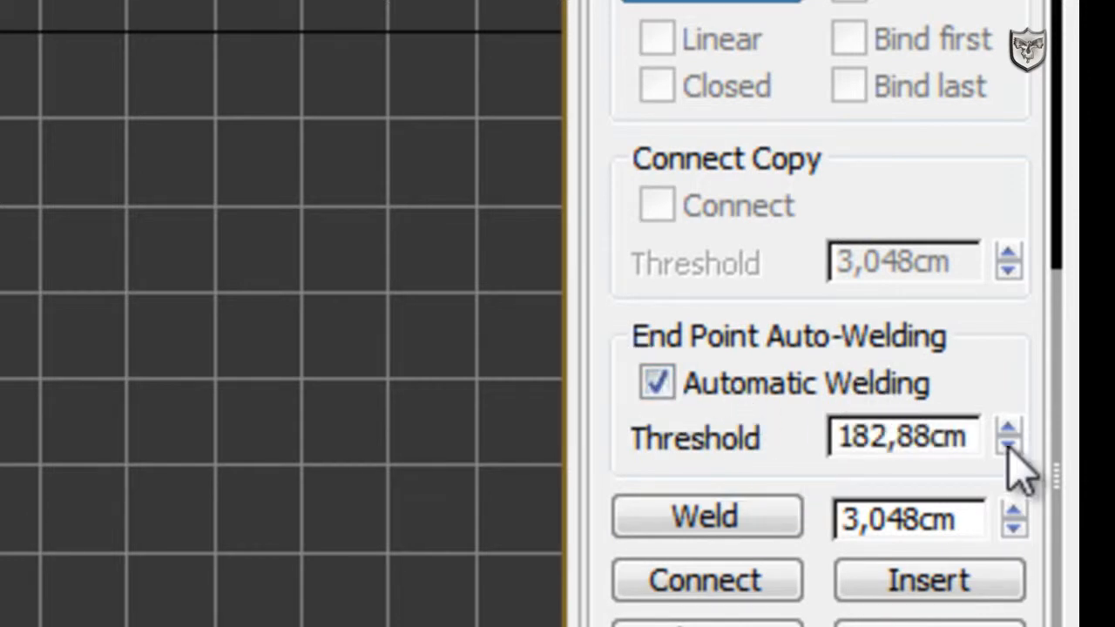
drag(971, 431, 837, 436)
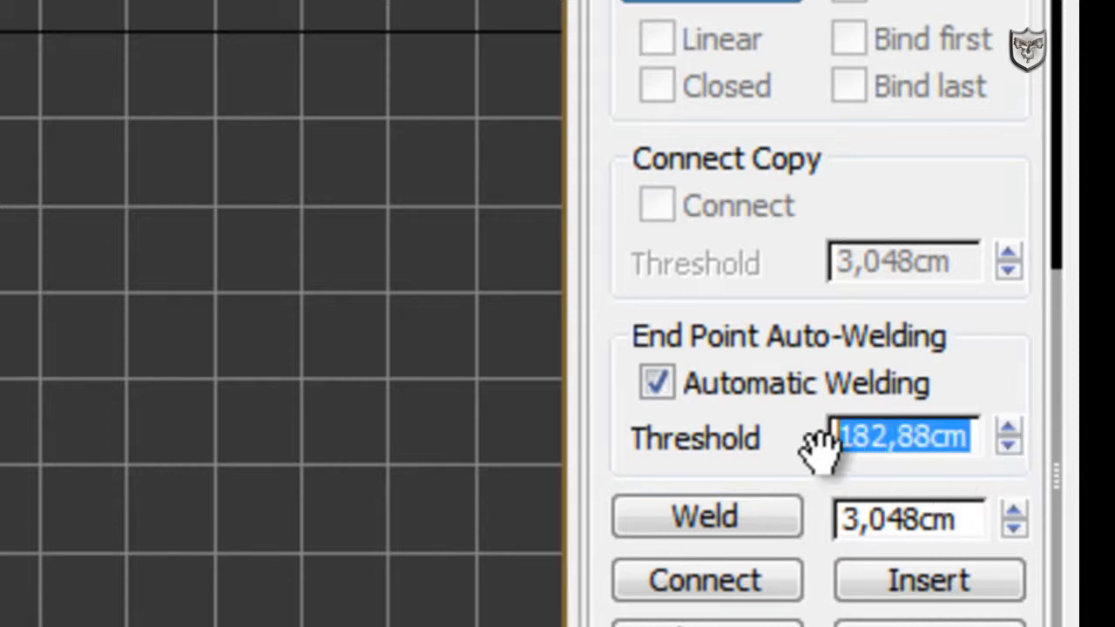
click(664, 371)
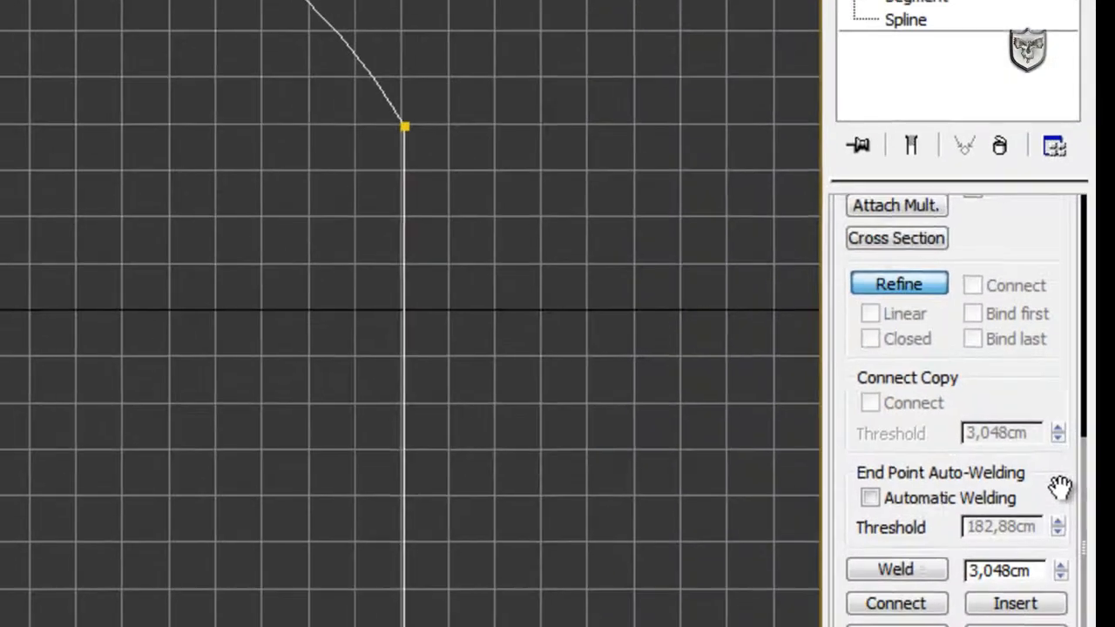
Step: Try adding vertices to the bottom segment with Refine and Insert, and undo the added points
drag(1050, 430, 1040, 179)
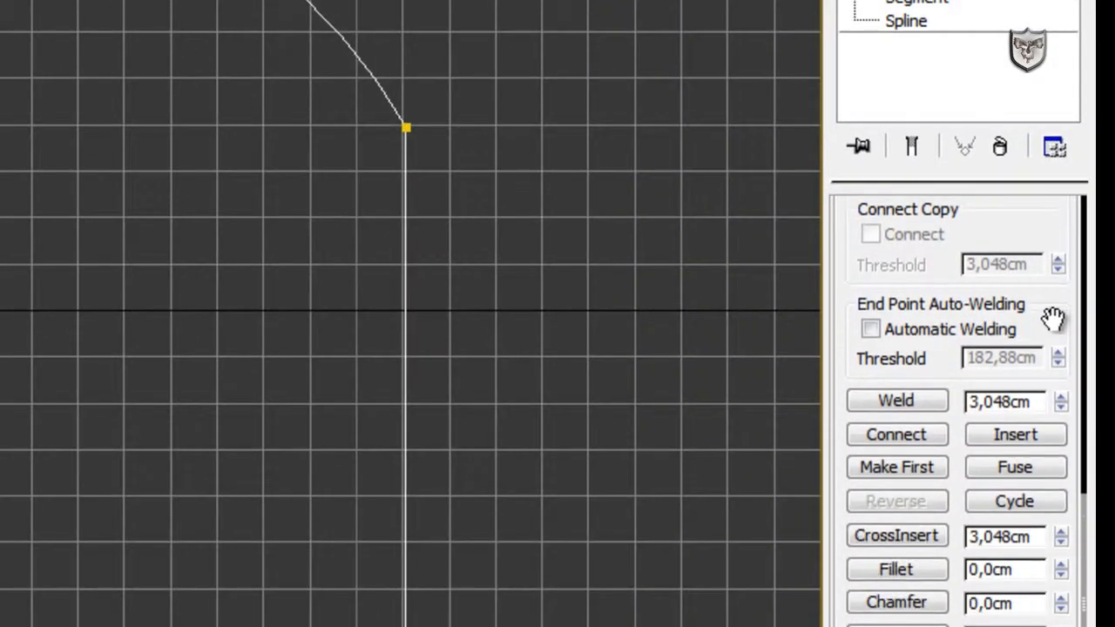
drag(1052, 320, 1053, 298)
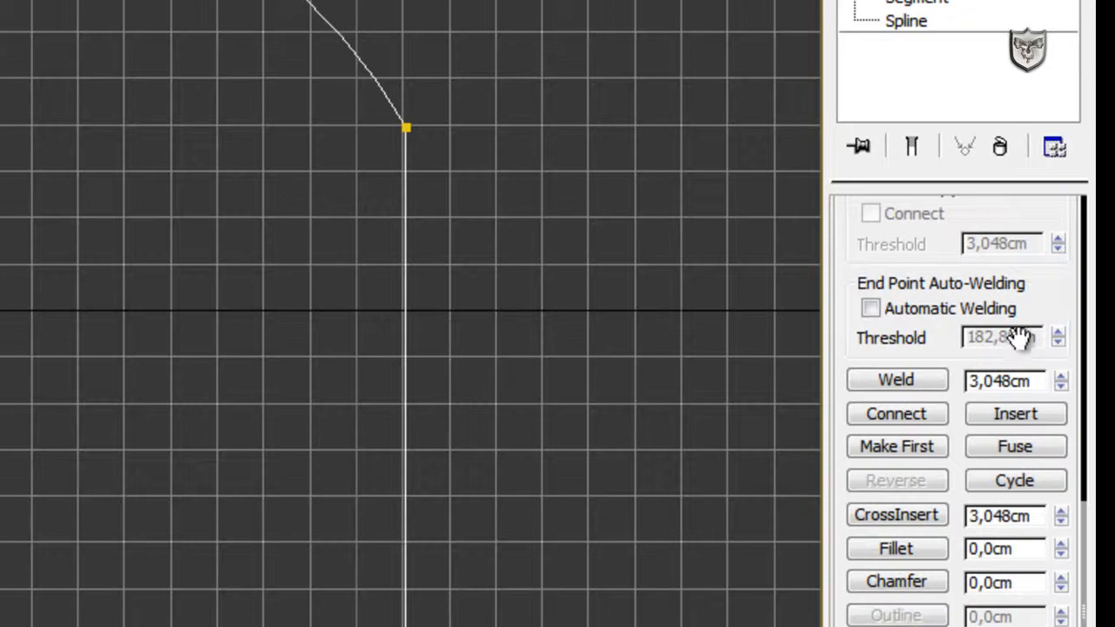
drag(1061, 287, 1070, 482)
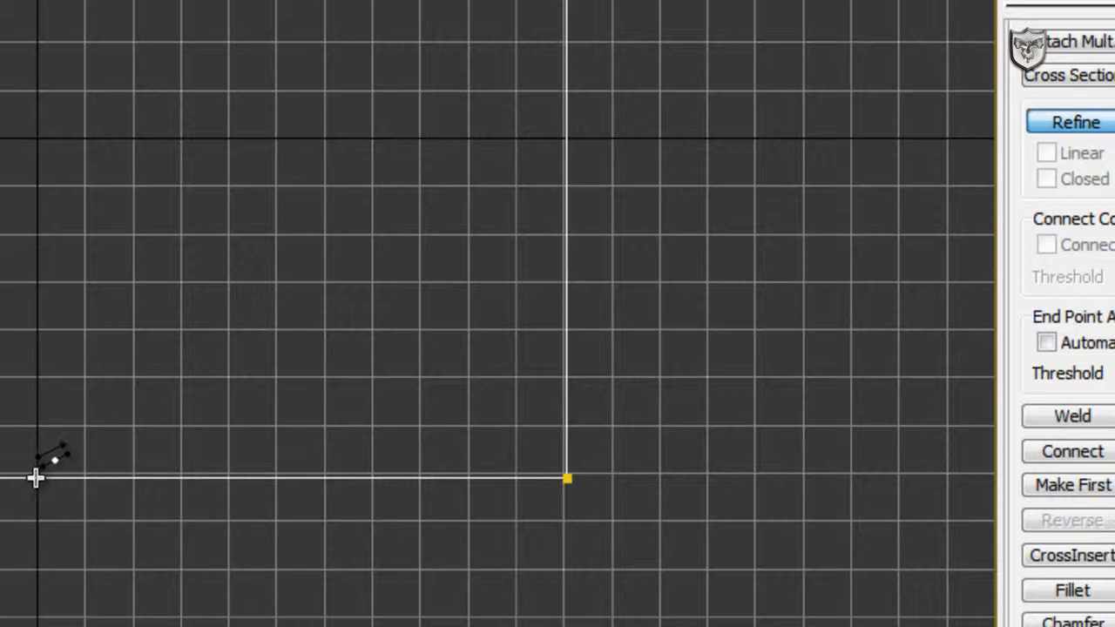
click(35, 478)
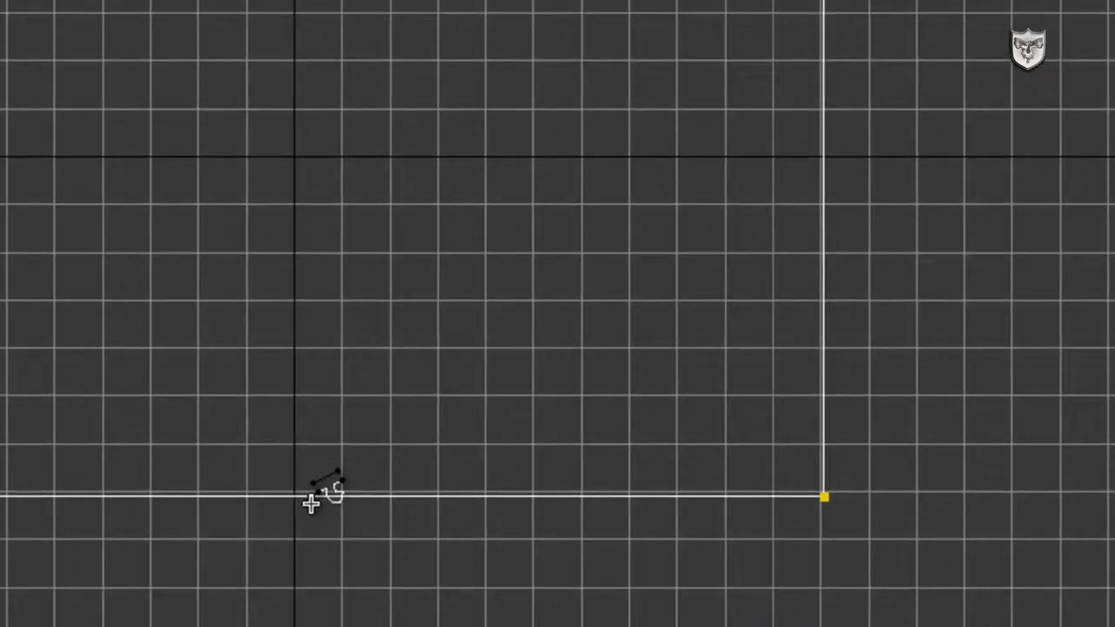
drag(296, 499, 256, 581)
drag(268, 581, 553, 342)
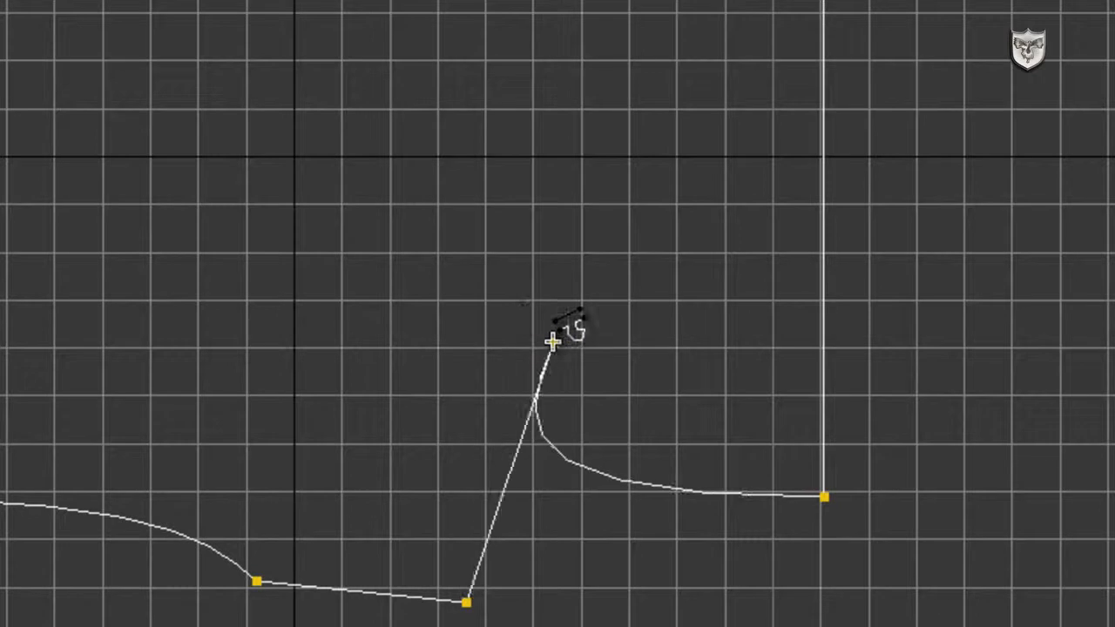
right_click(552, 341)
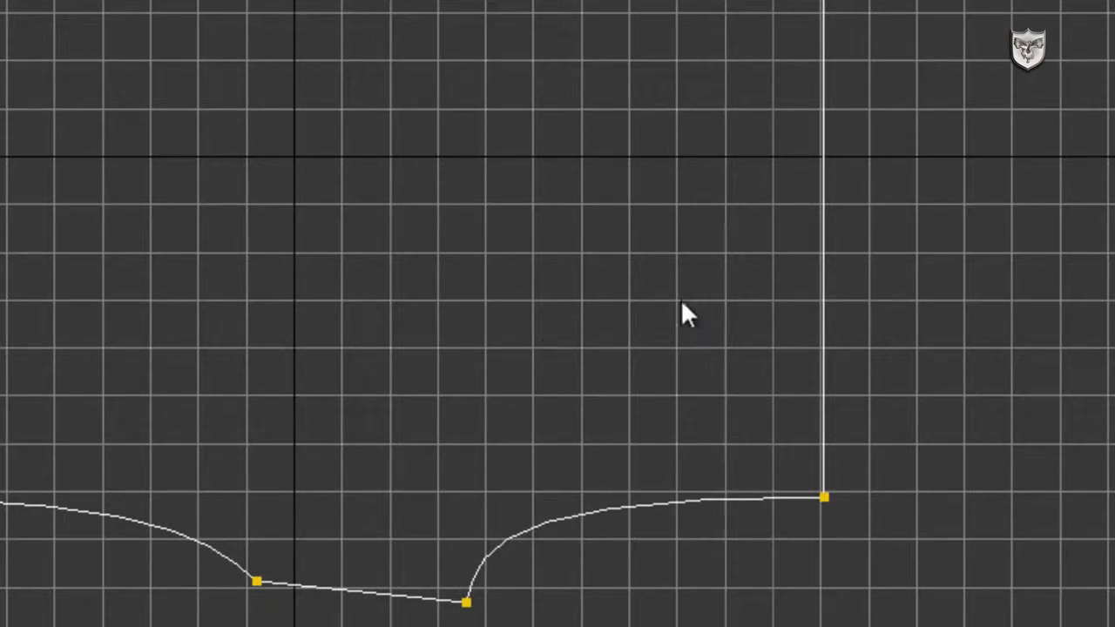
key(ctrl+z)
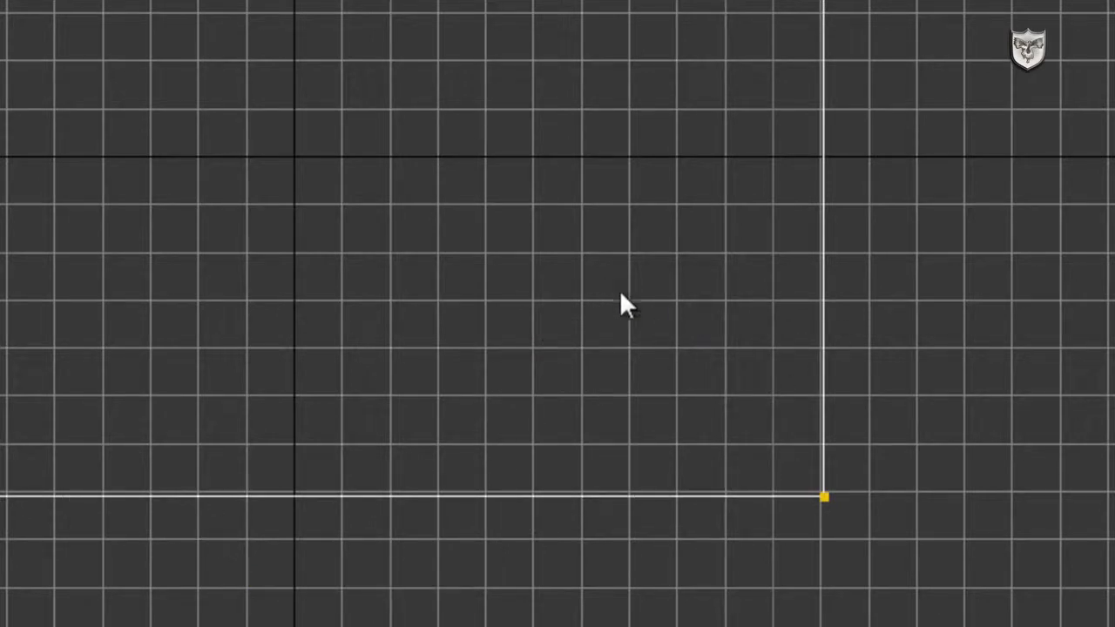
Step: Refine the bottom segment at its midpoint, and pull the new vertex up about four grid squares with its right Bezier handle angled upward
click(297, 497)
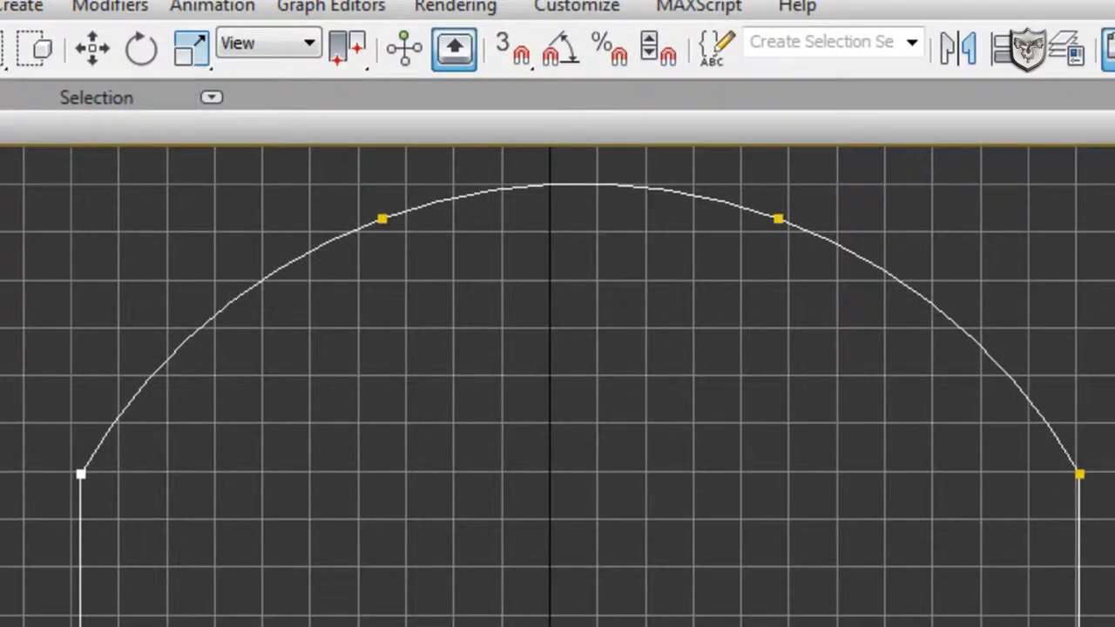
click(111, 52)
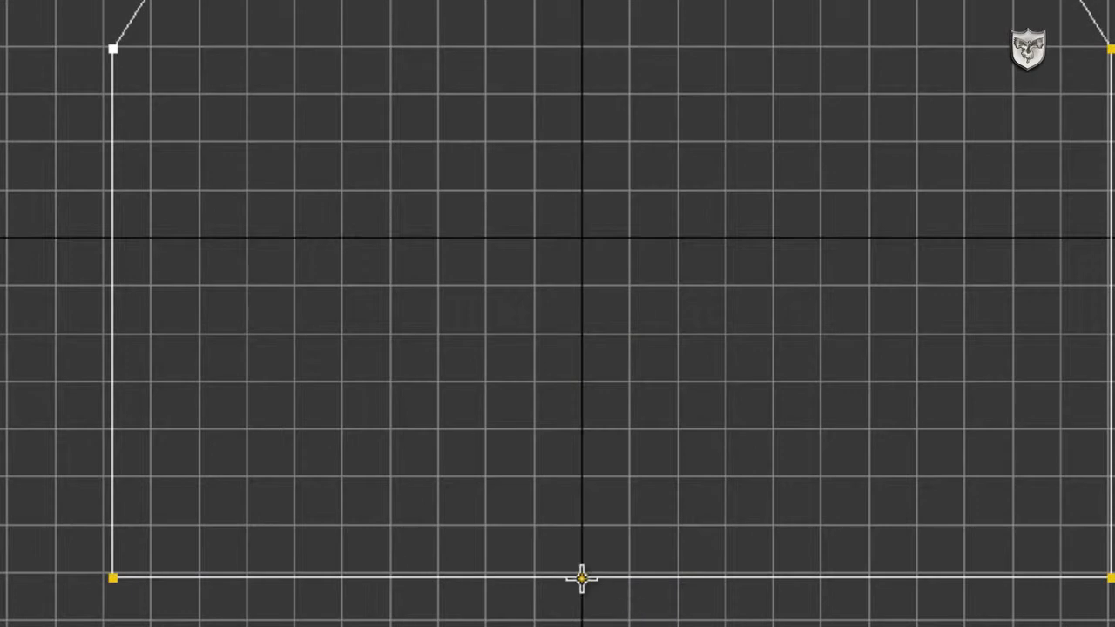
click(582, 586)
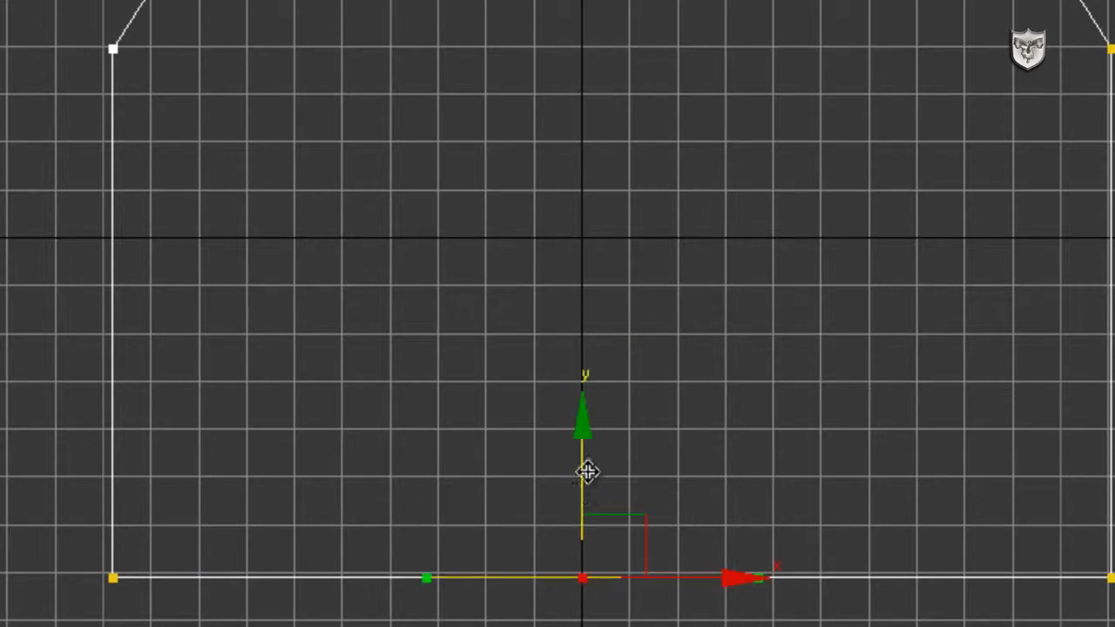
drag(583, 471, 601, 283)
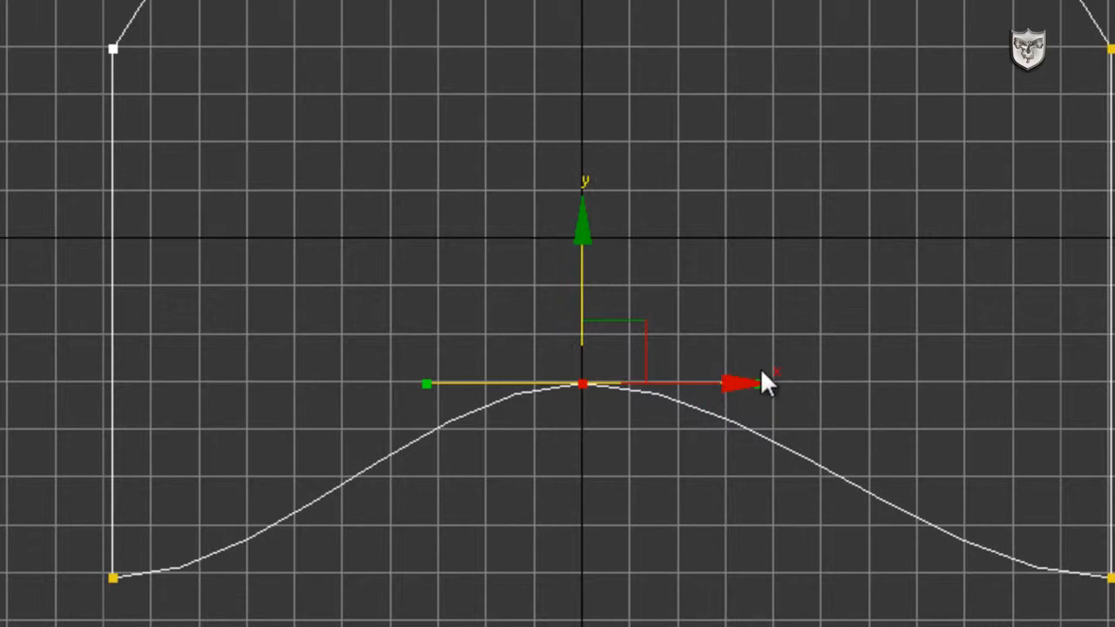
drag(739, 384, 737, 267)
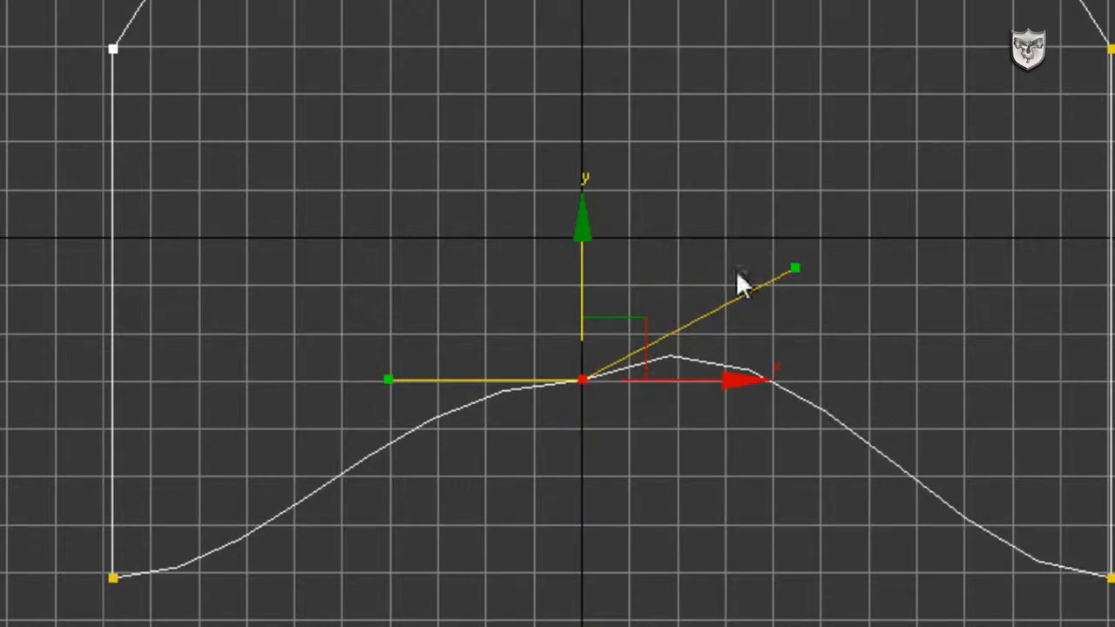
Step: Convert the outline's bottom middle vertex to Bezier, and try tilting its two linked handles
right_click(582, 381)
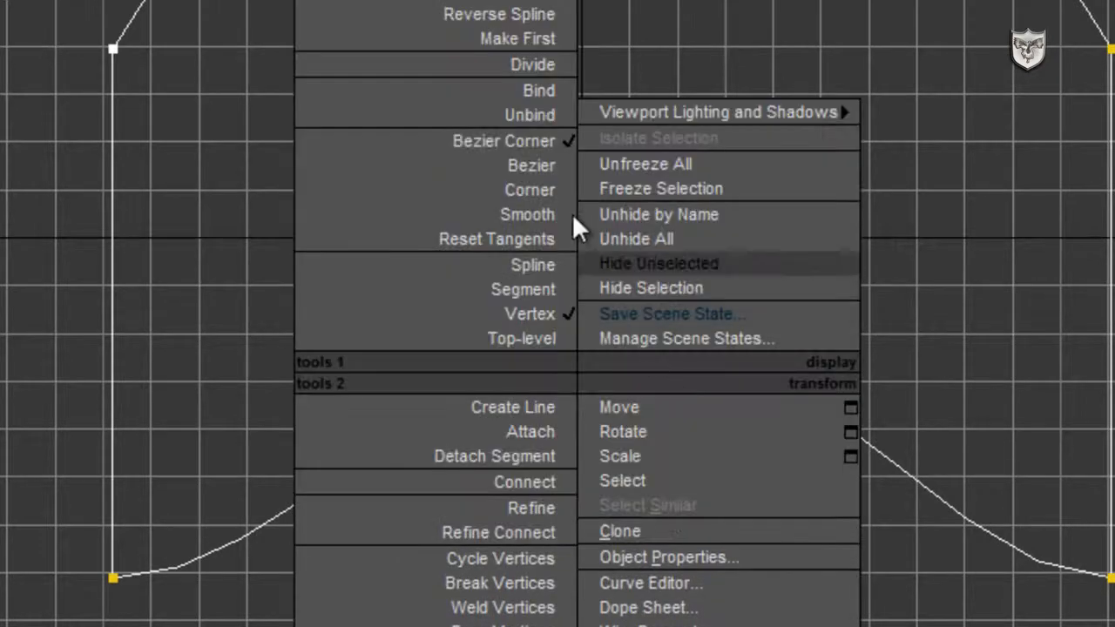
click(549, 165)
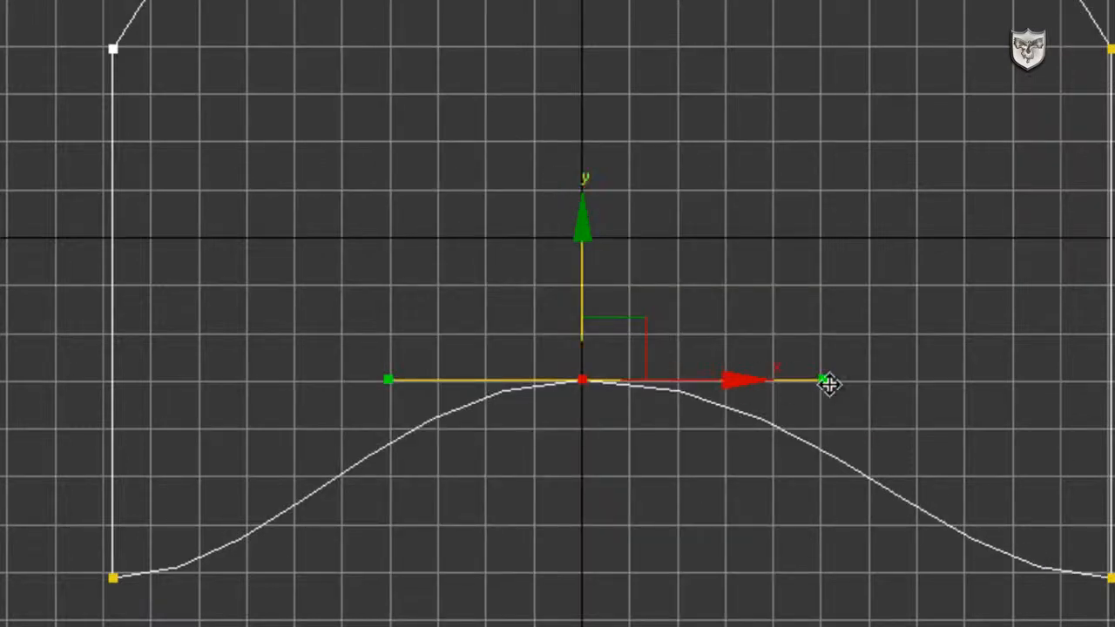
drag(827, 381, 824, 237)
drag(709, 223, 749, 363)
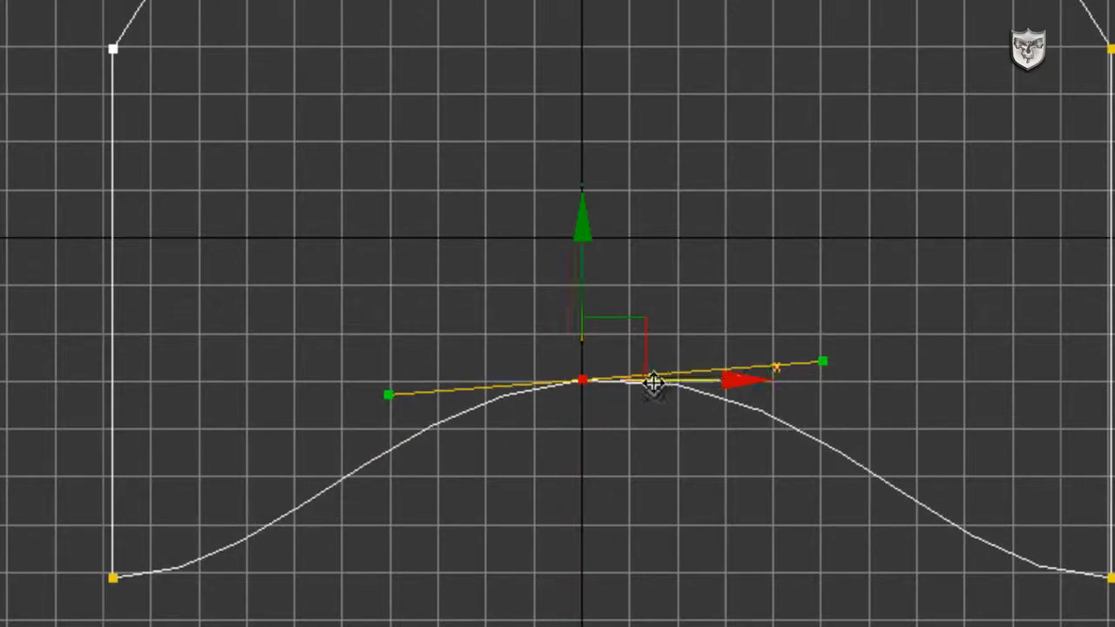
Step: Convert the bottom middle vertex to Smooth, and test the curve by moving the vertex up and back down along Y
right_click(585, 381)
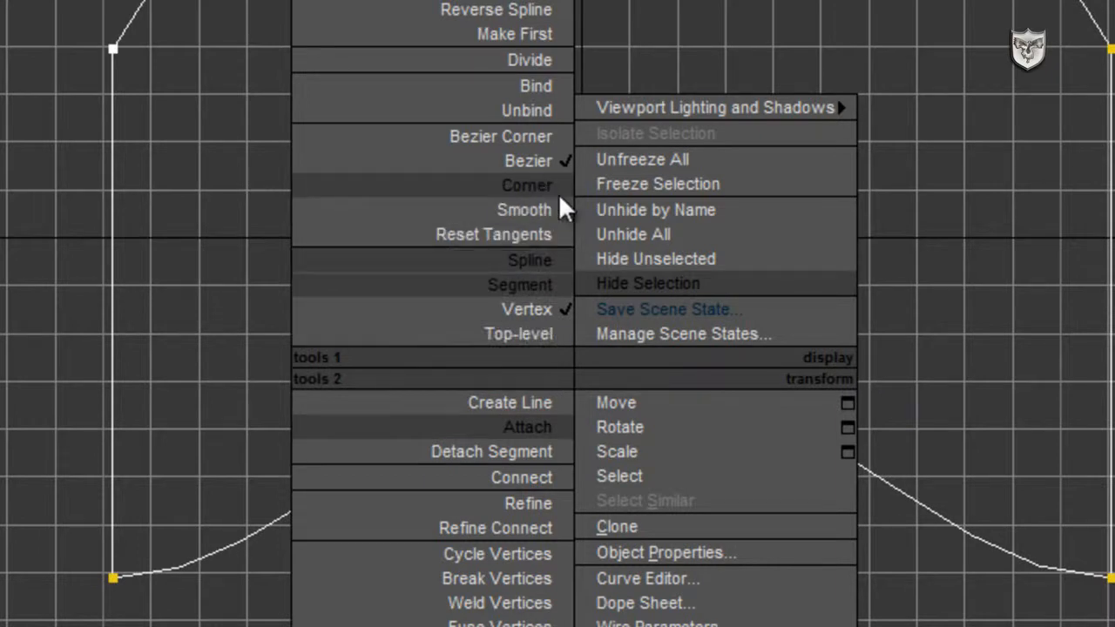
click(534, 208)
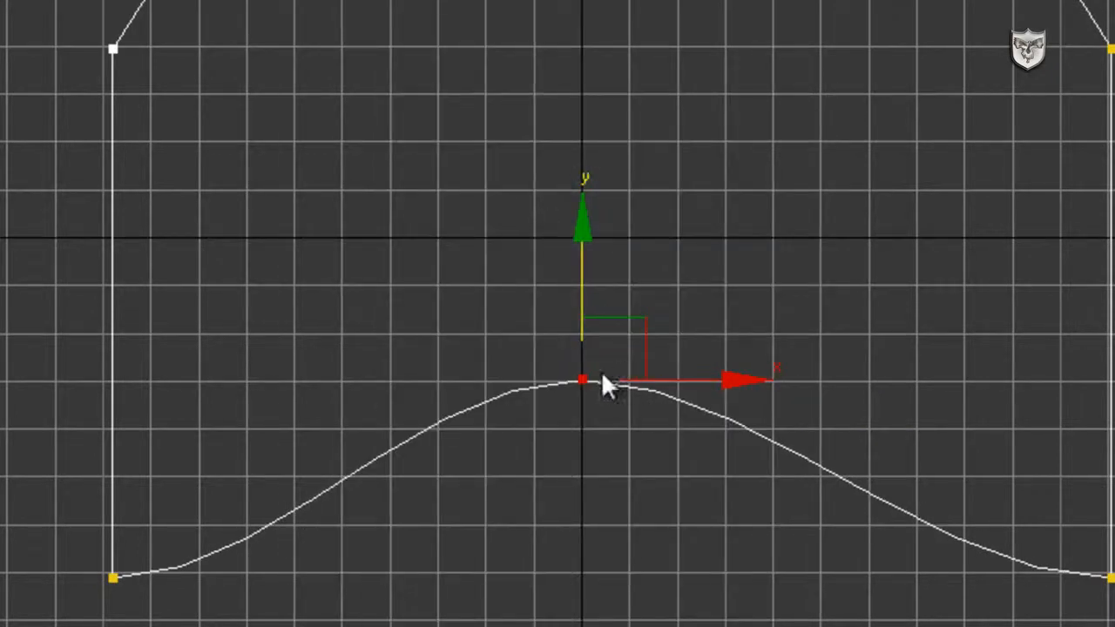
drag(588, 381, 613, 317)
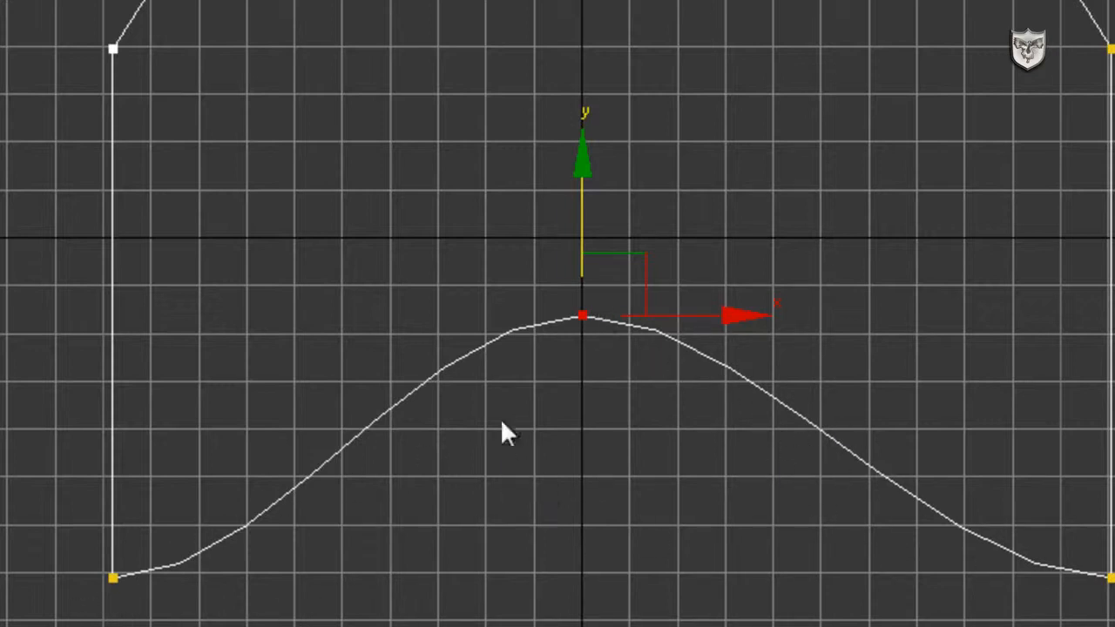
drag(578, 206, 583, 276)
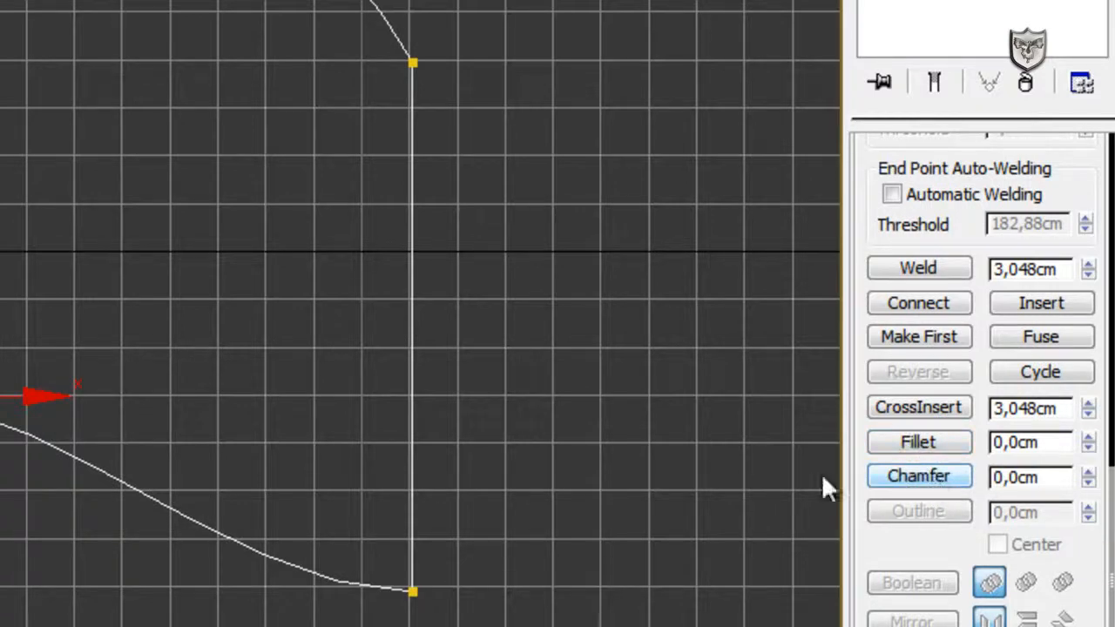
Step: Chamfer the outline's bottom-right corner vertex by about three grid squares
click(415, 592)
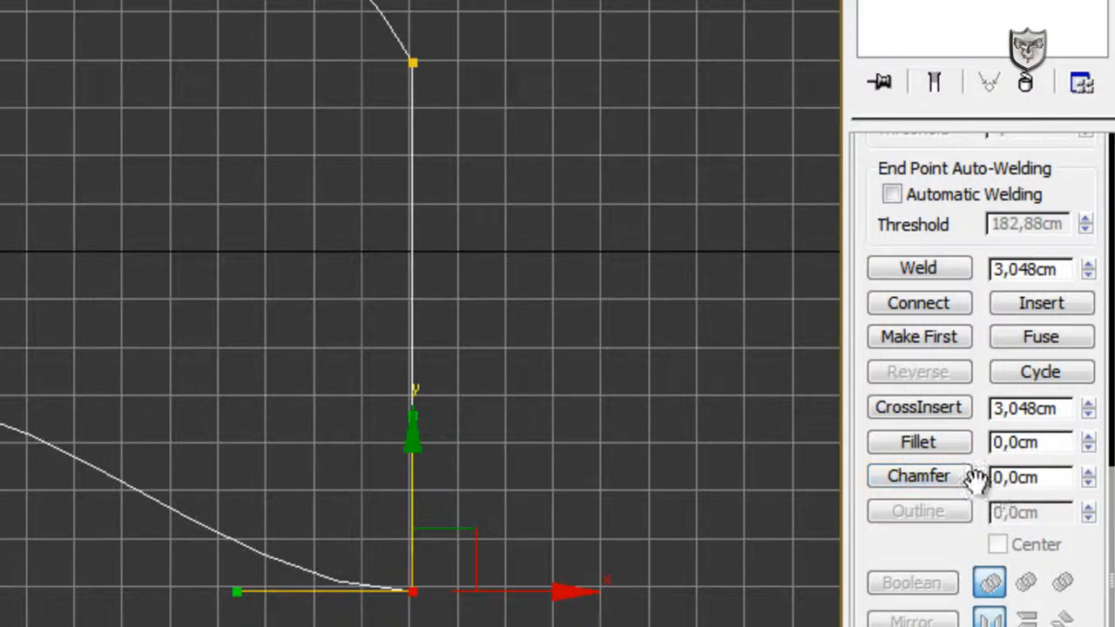
click(941, 488)
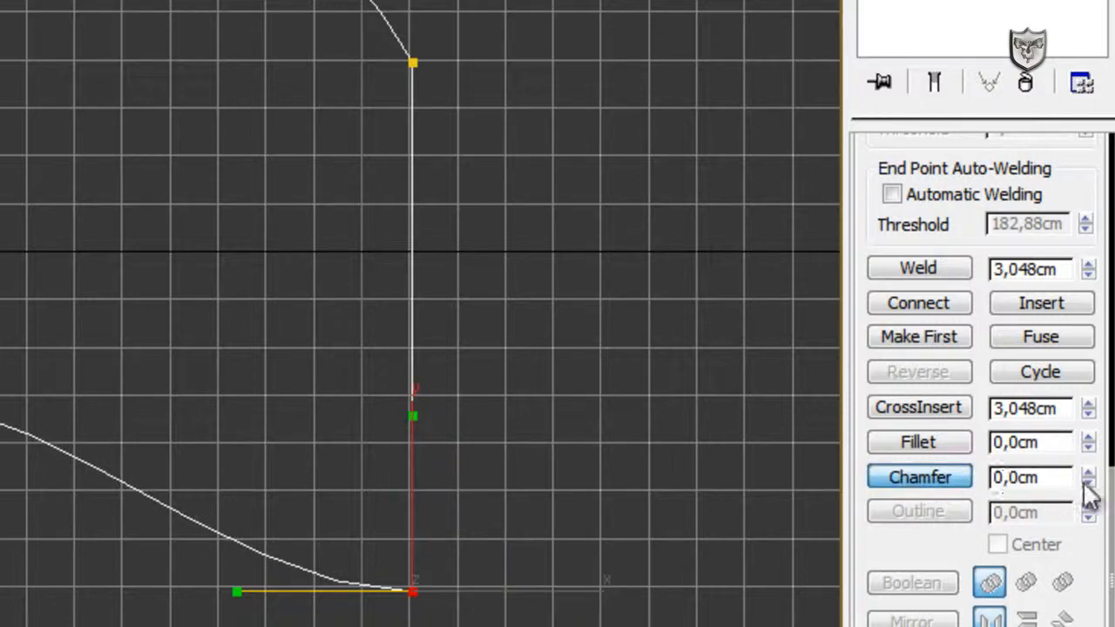
drag(1089, 486, 1089, 423)
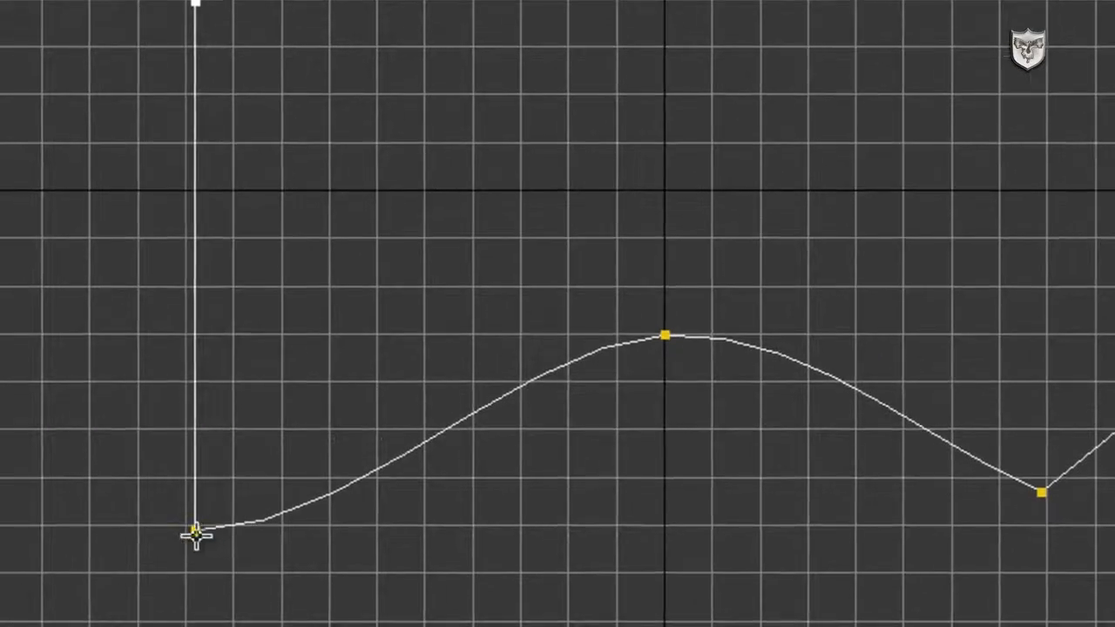
Step: Try chamfering the bottom-left corner vertex interactively in the viewport, and undo the chamfer
click(196, 532)
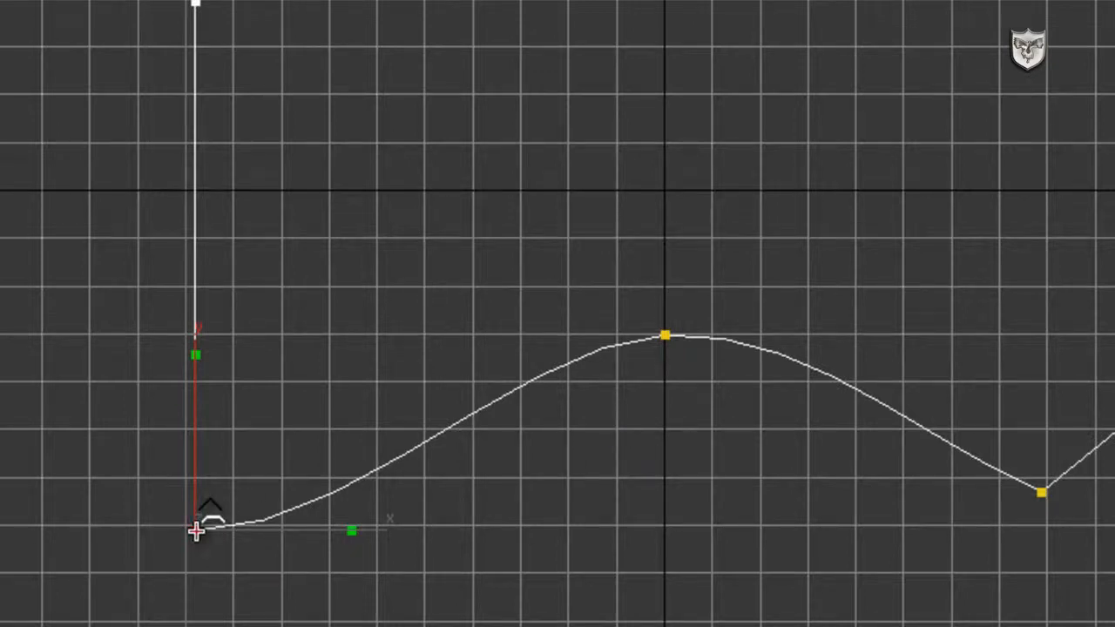
drag(195, 530, 222, 441)
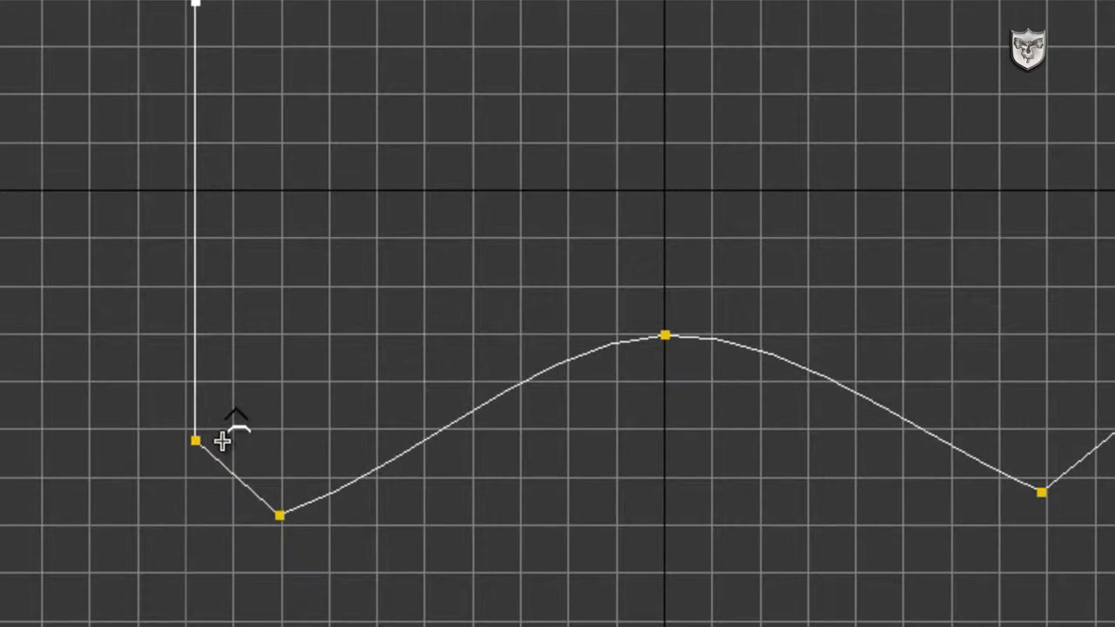
key(ctrl+z)
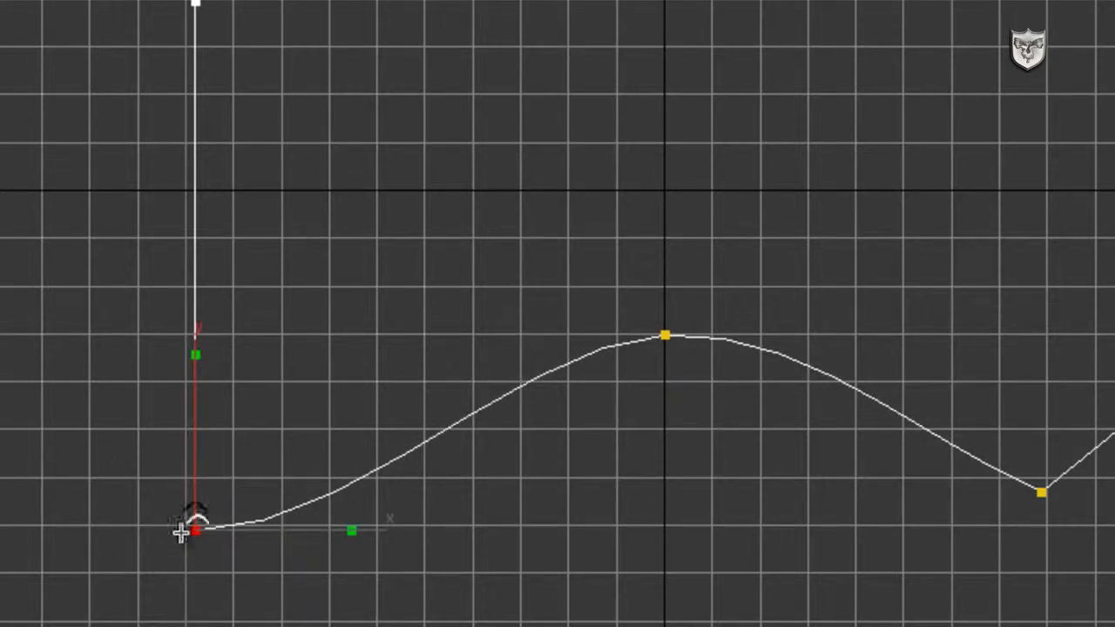
Step: Fillet the outline's bottom-left corner vertex by about three grid squares
drag(196, 530, 356, 366)
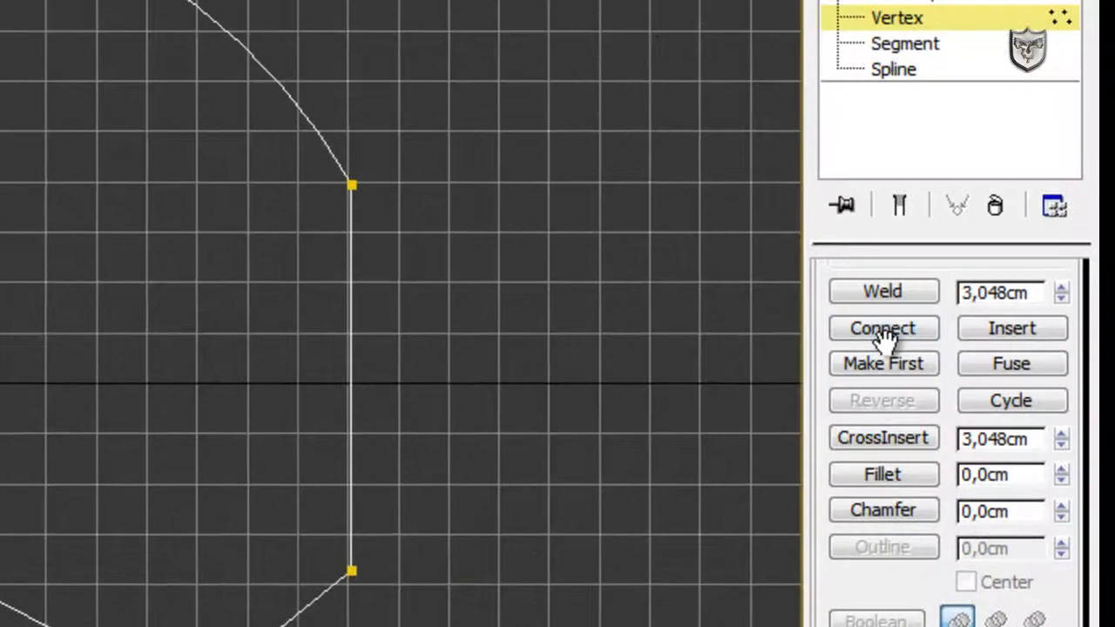
Step: Delete the middle segment of the top arc, and connect the two open end vertices with a straight segment
click(905, 43)
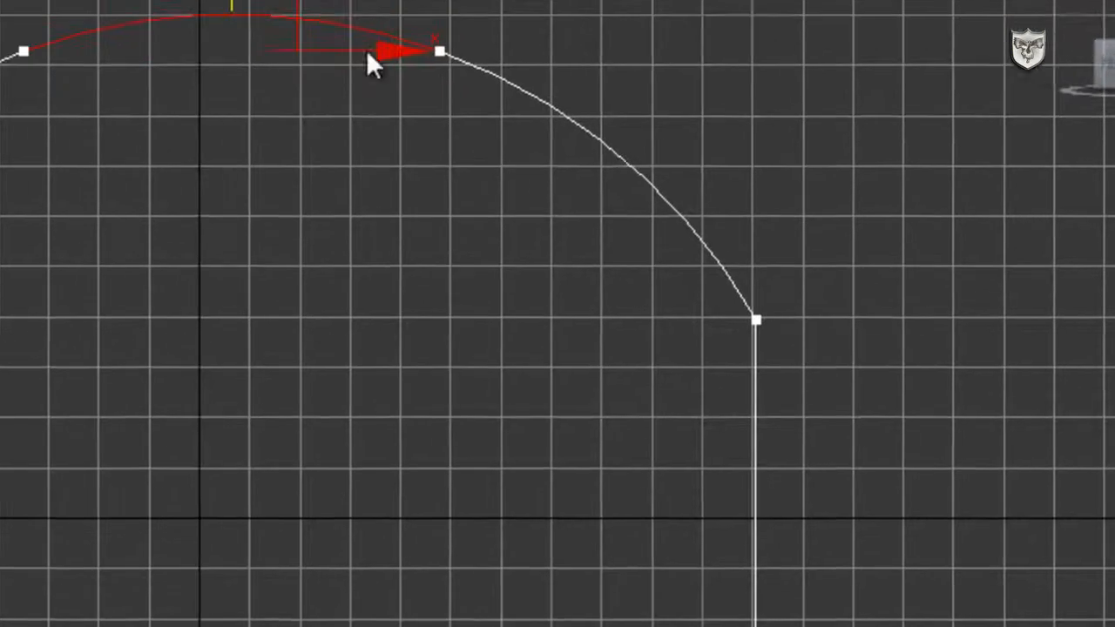
key(Delete)
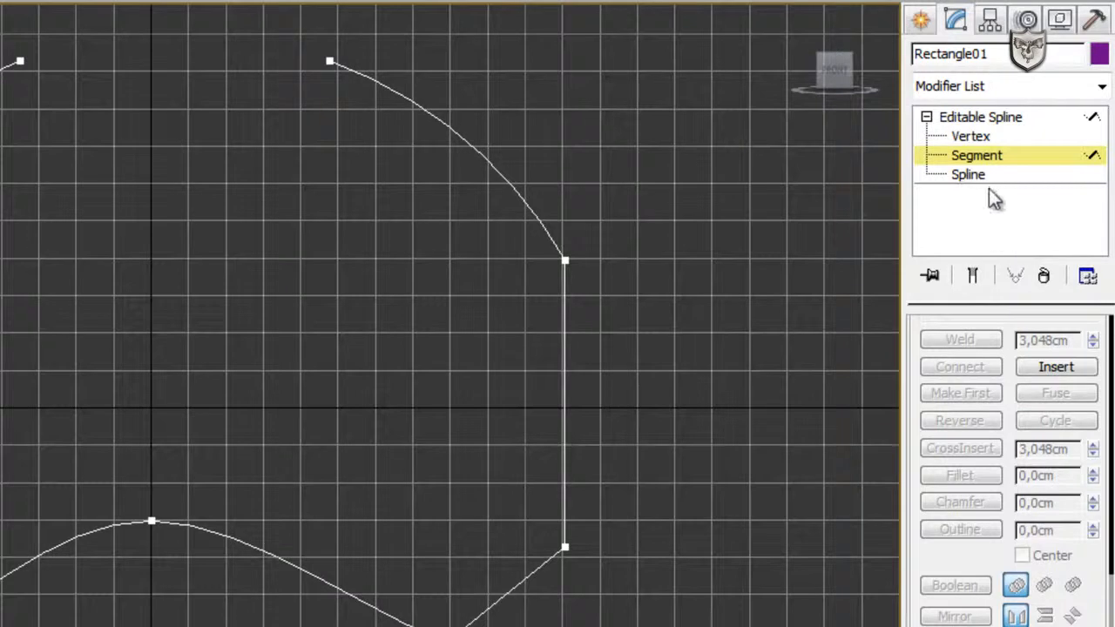
click(969, 136)
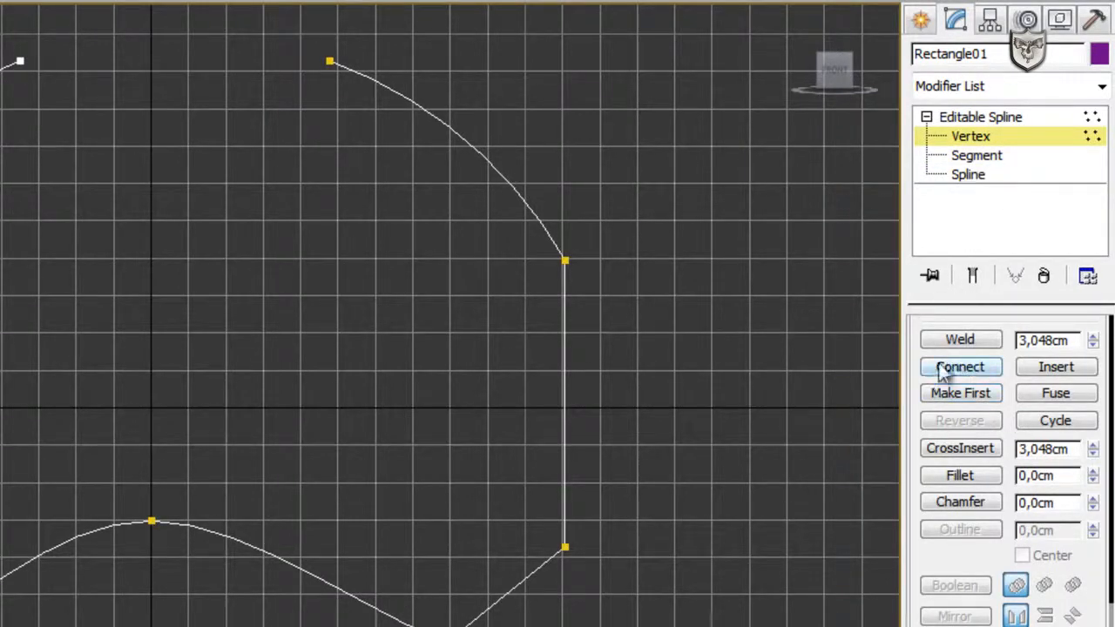
click(964, 372)
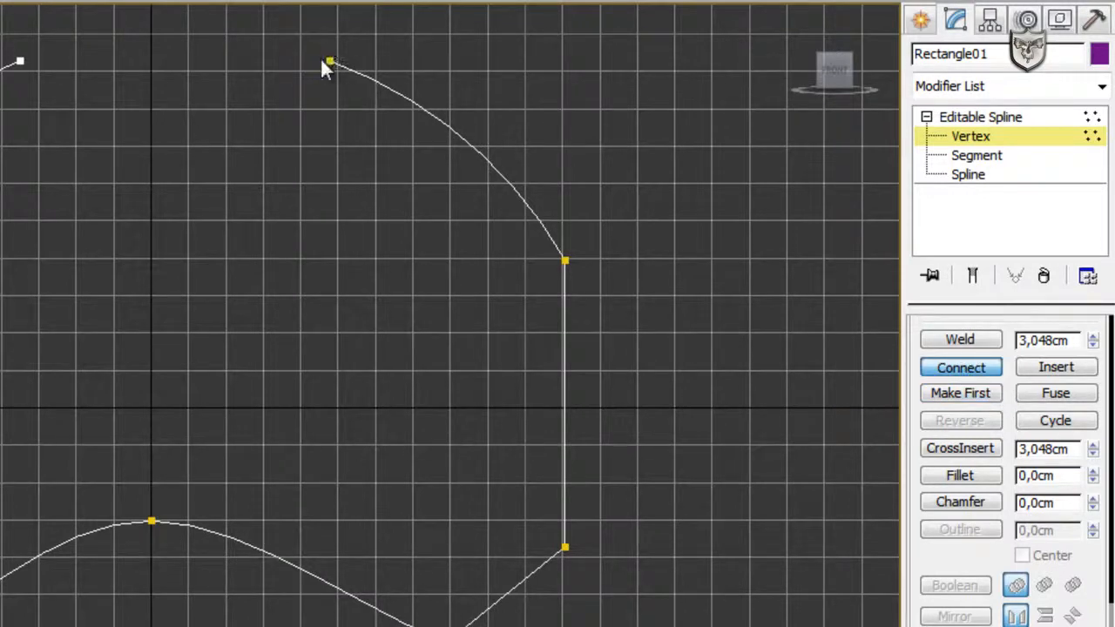
drag(328, 59, 19, 60)
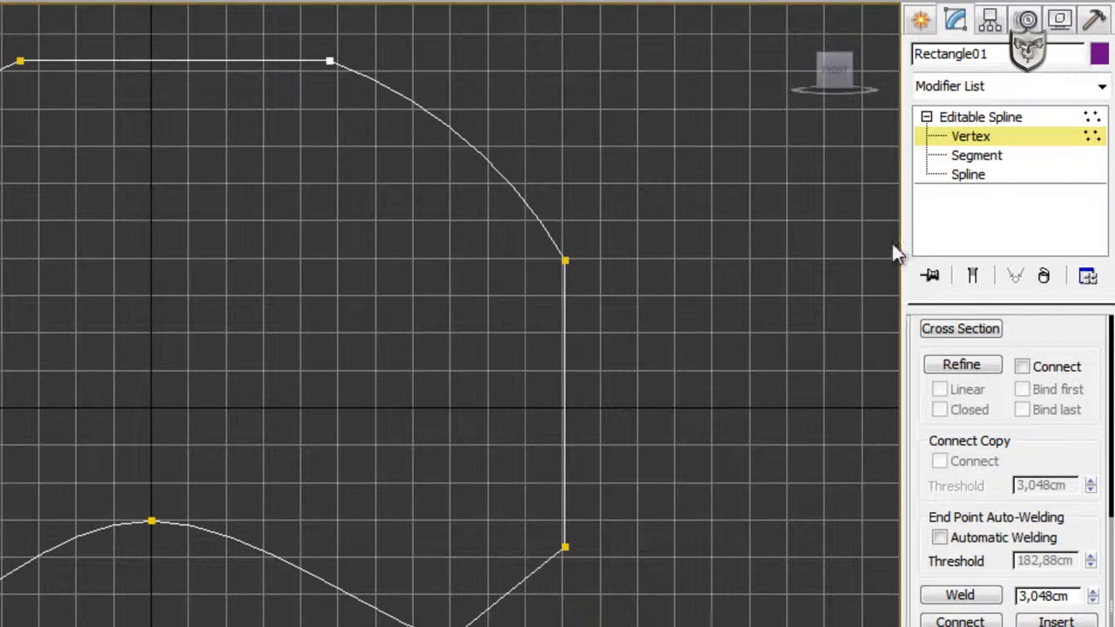
Step: Select the outline at Spline level to check that it is one continuous spline, and return to Vertex level
click(973, 175)
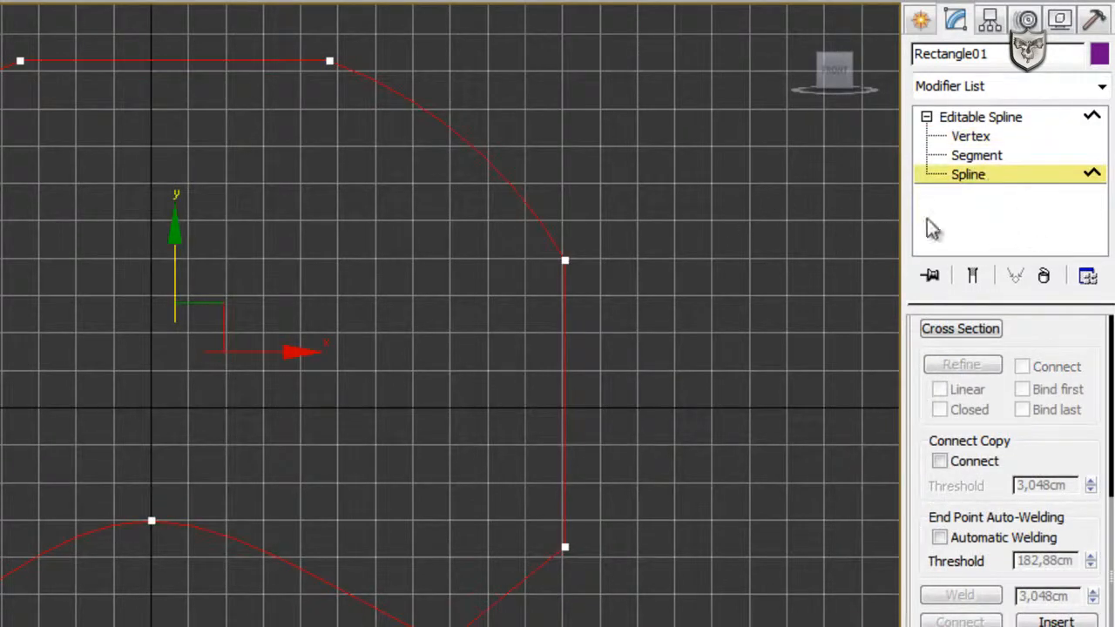
click(632, 344)
click(566, 321)
click(981, 137)
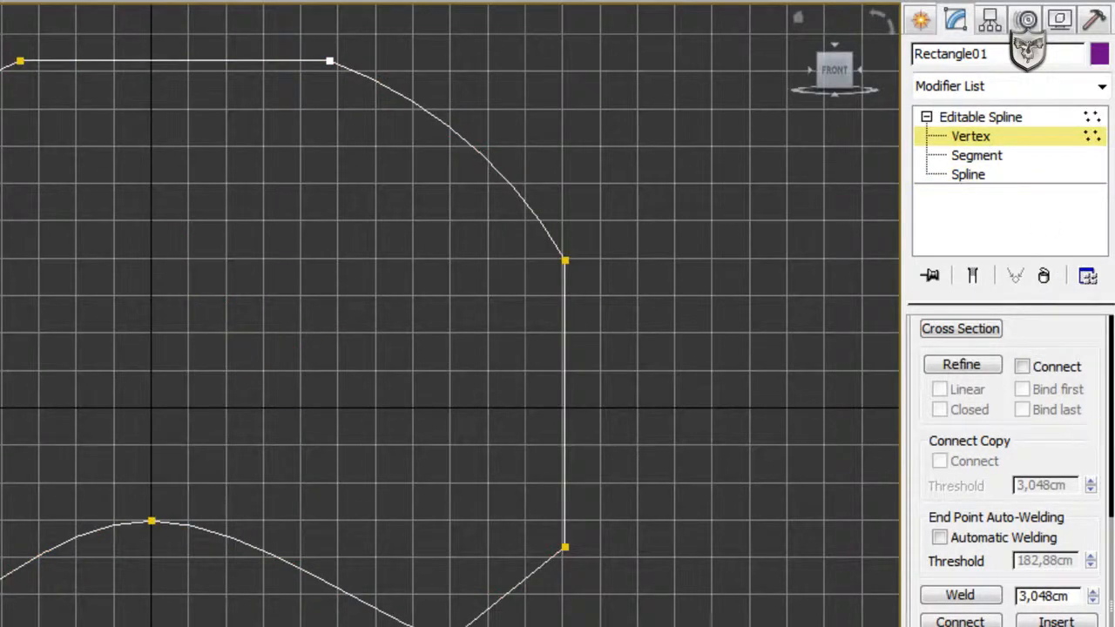
Step: Break the outline at the right end of the straight top segment, and select it at Spline level to check its open or closed state
click(329, 62)
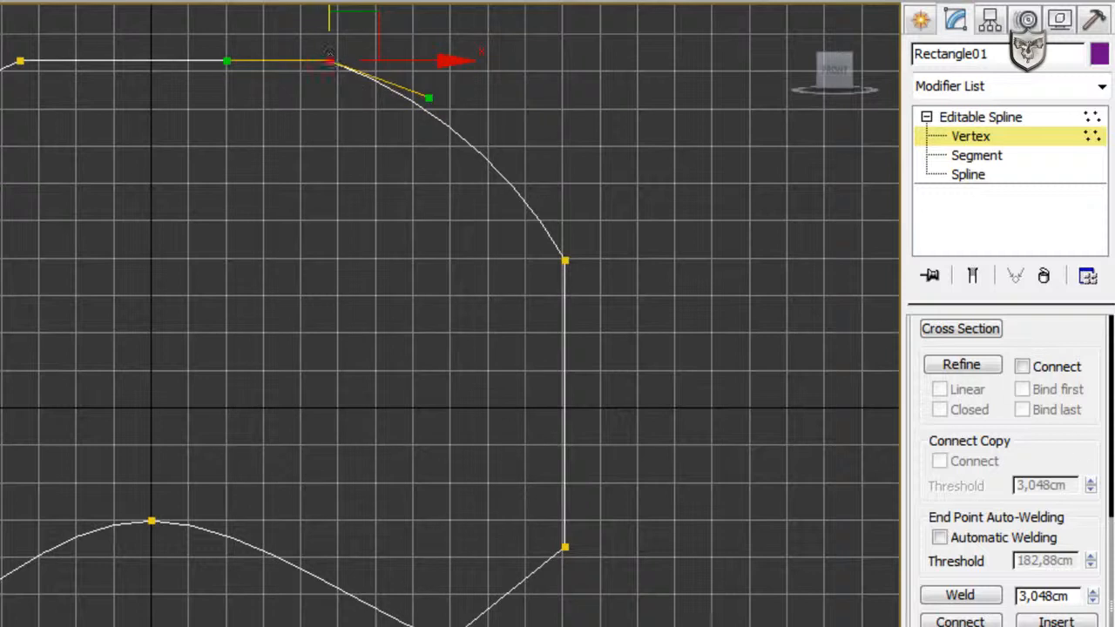
drag(1078, 347, 1094, 616)
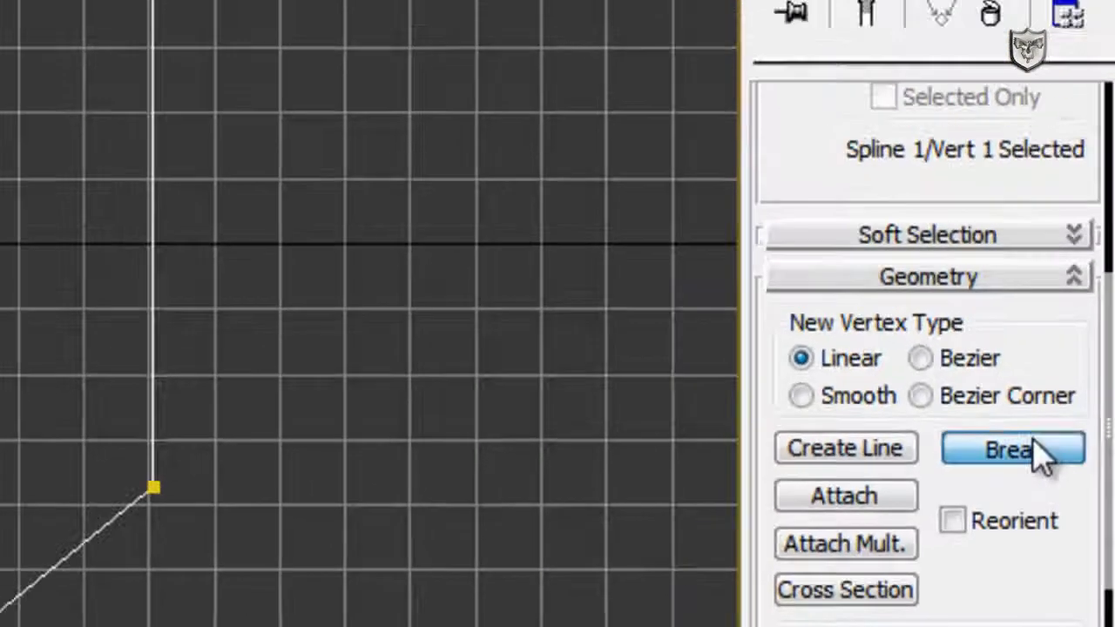
click(1035, 448)
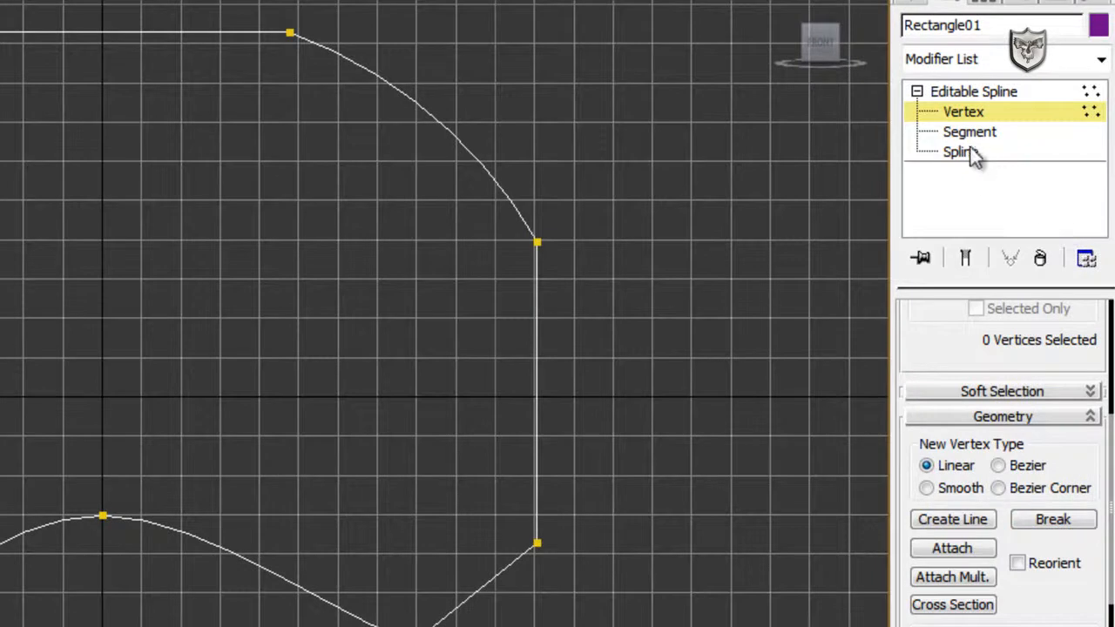
click(965, 152)
click(399, 66)
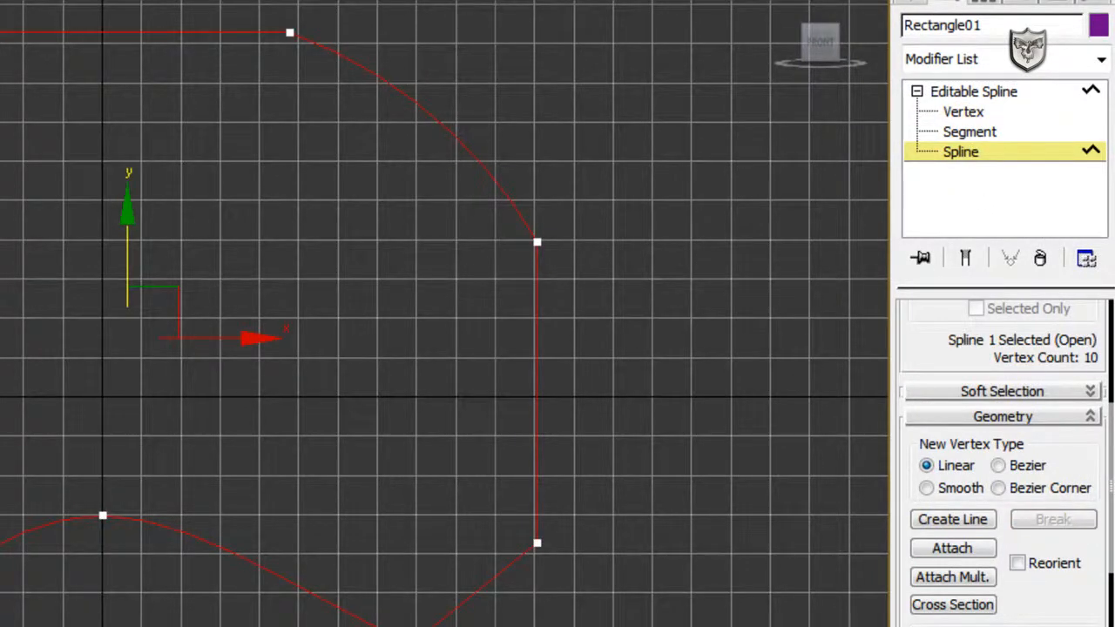
Step: Try extruding the whole broken outline with an Extrude modifier in the four-viewport layout, and remove the modifier
key(alt+w)
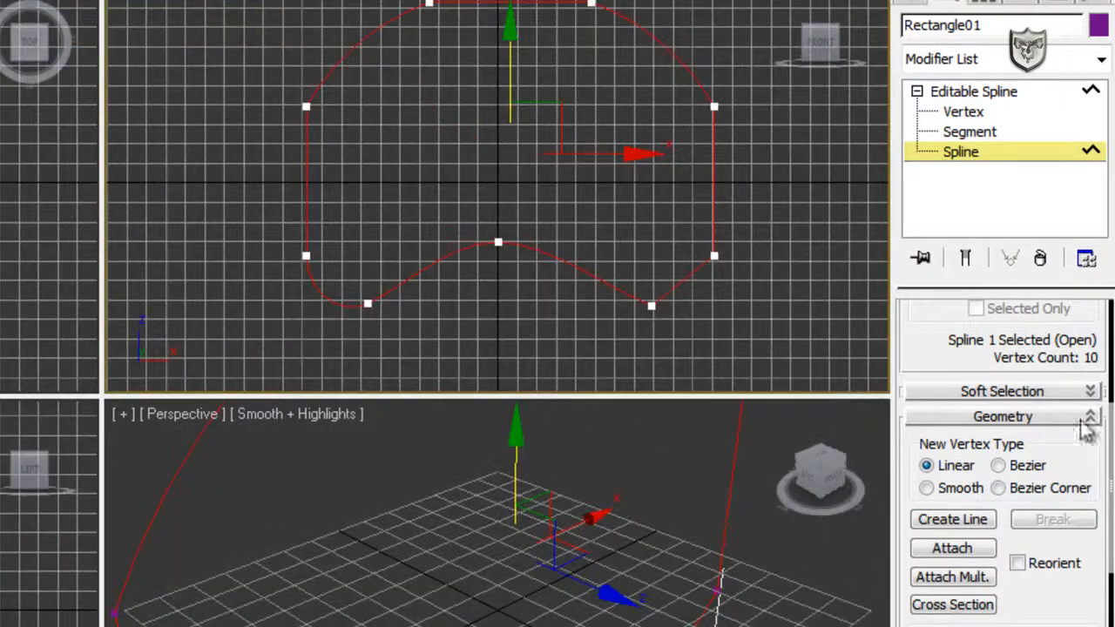
click(969, 92)
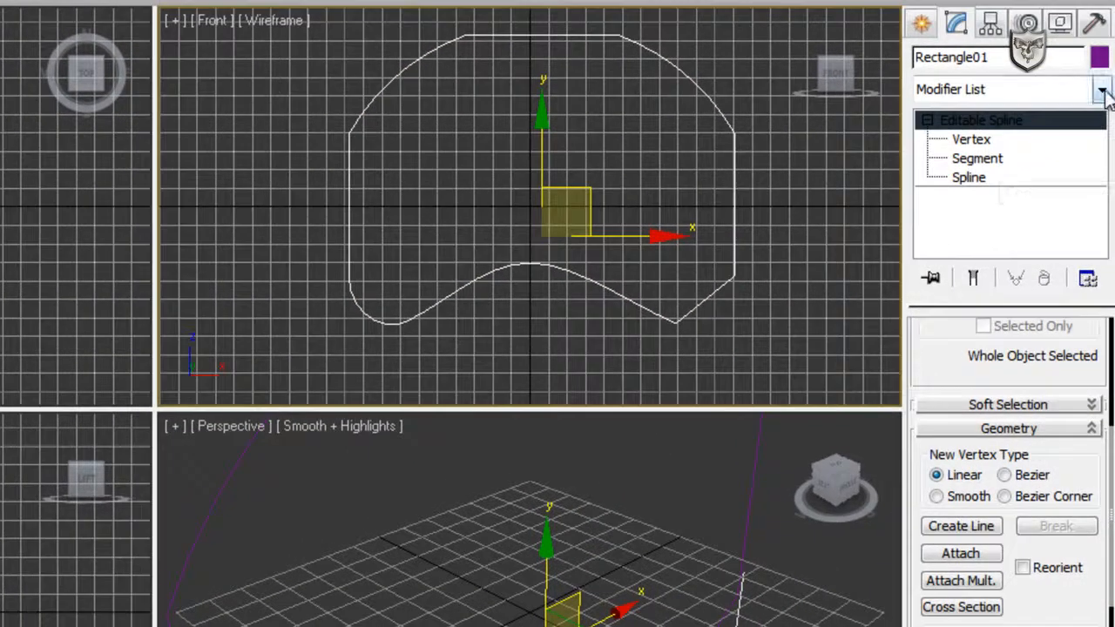
click(1103, 91)
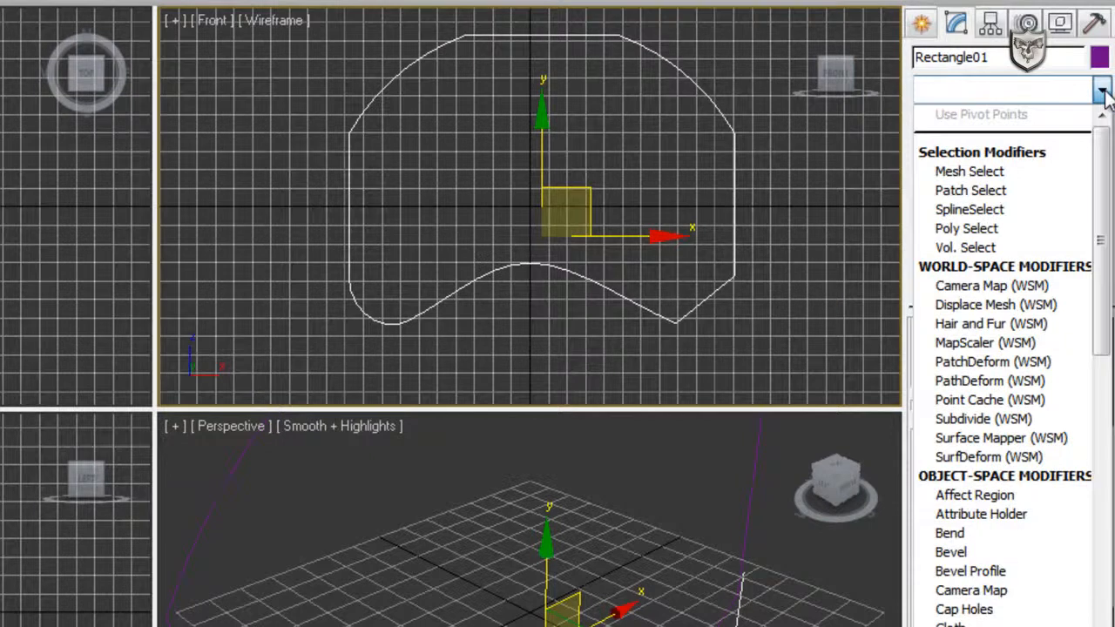
key(e)
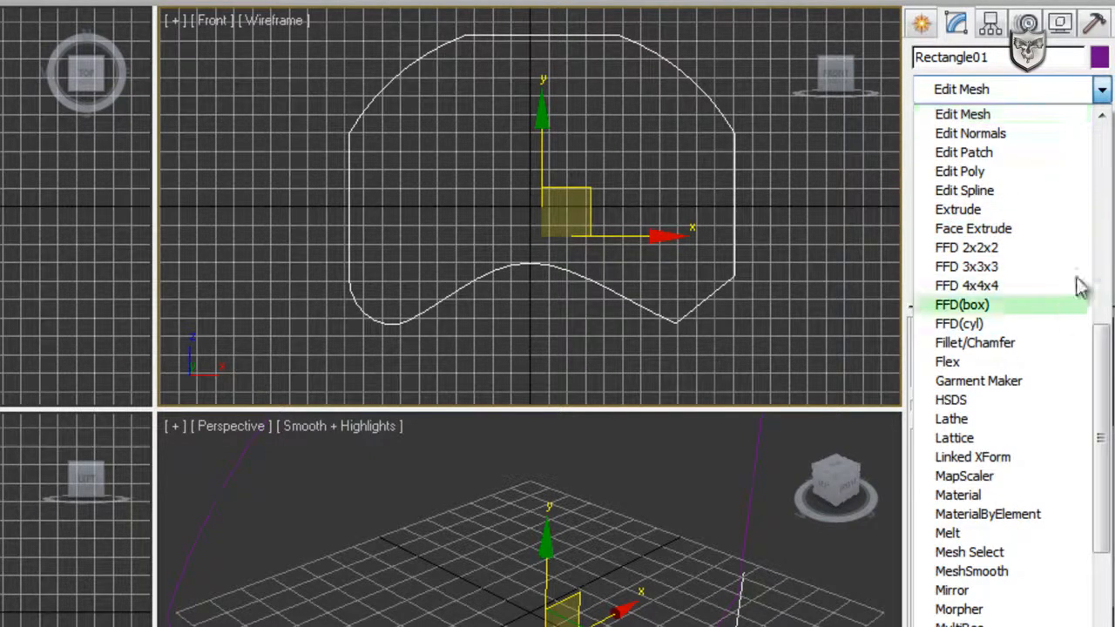
click(992, 209)
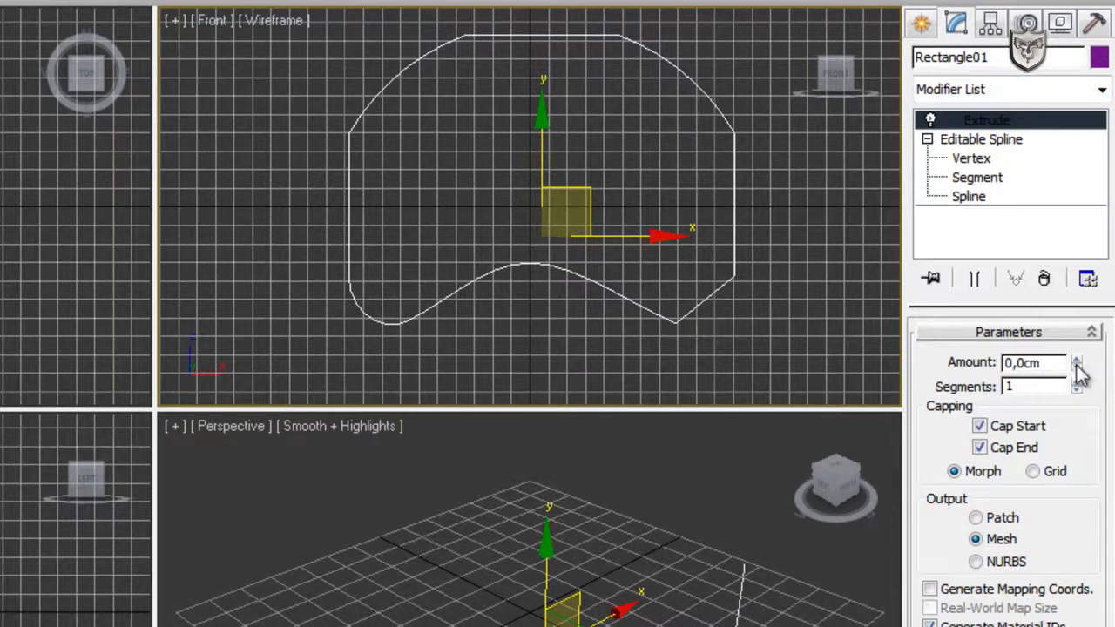
drag(1081, 368, 1079, 342)
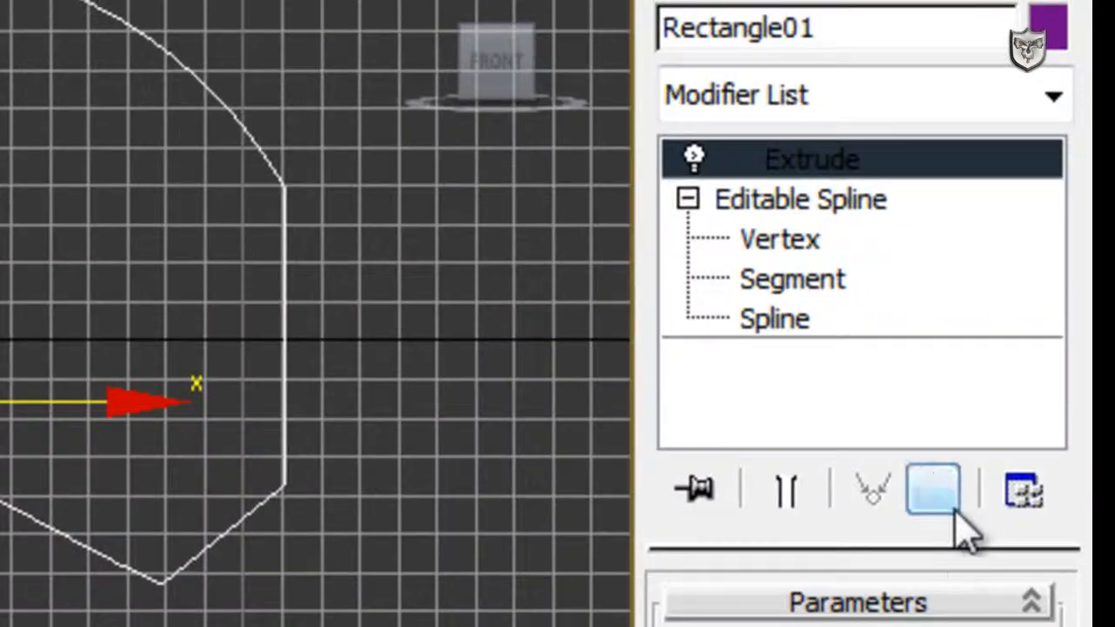
click(932, 490)
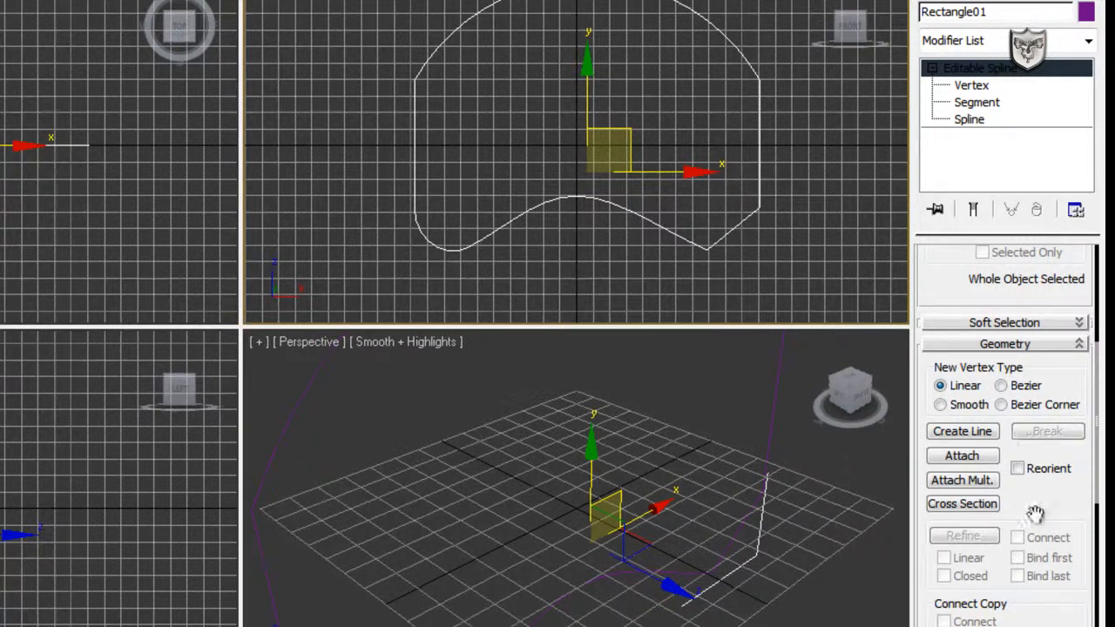
Step: Maximize the Front view, select the two overlapping vertices at the right end of the straight top segment, and weld them
key(alt+w)
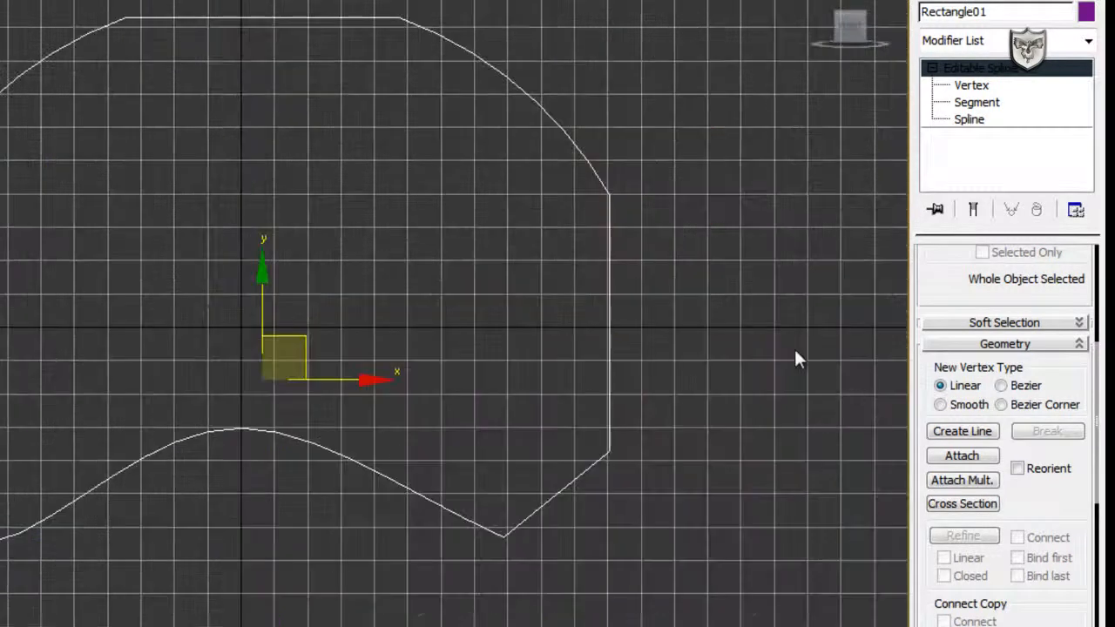
click(978, 123)
click(969, 86)
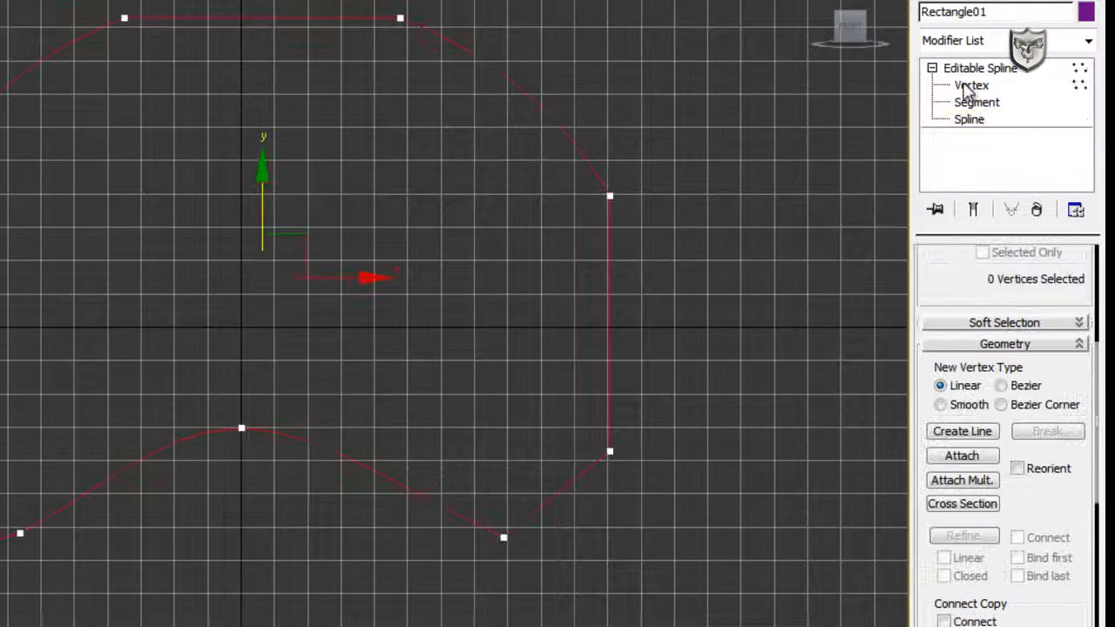
click(399, 17)
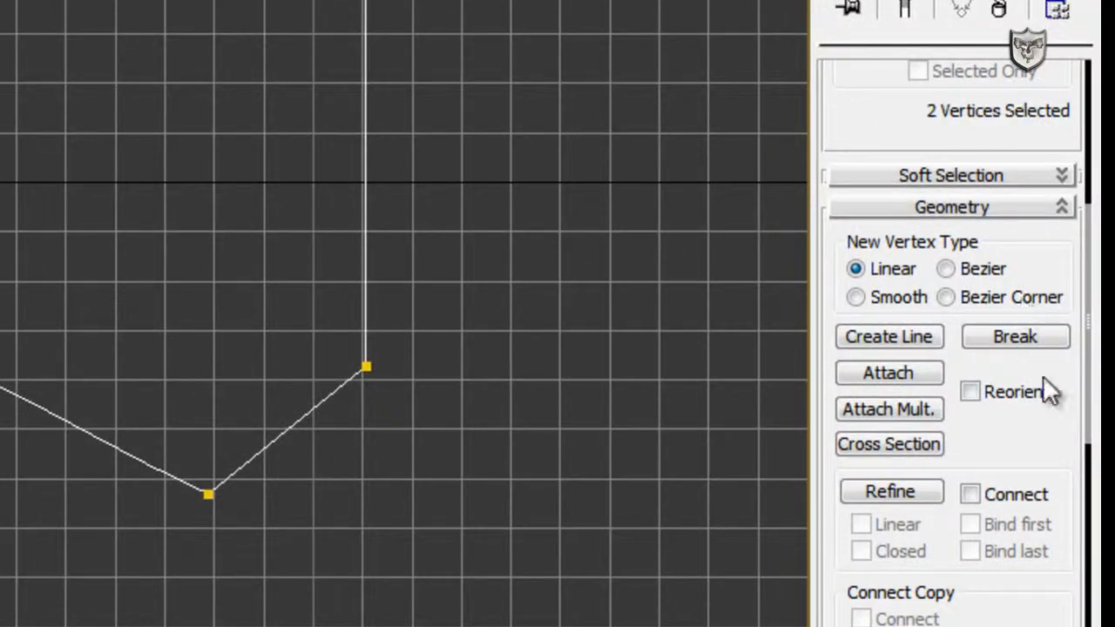
drag(1051, 448, 1041, 219)
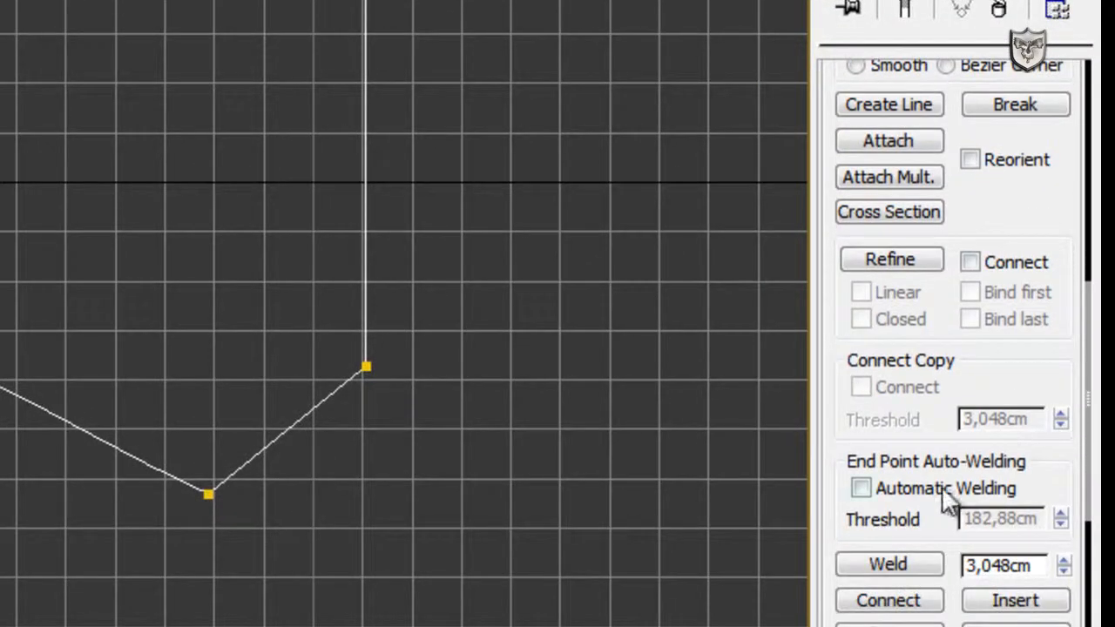
click(928, 564)
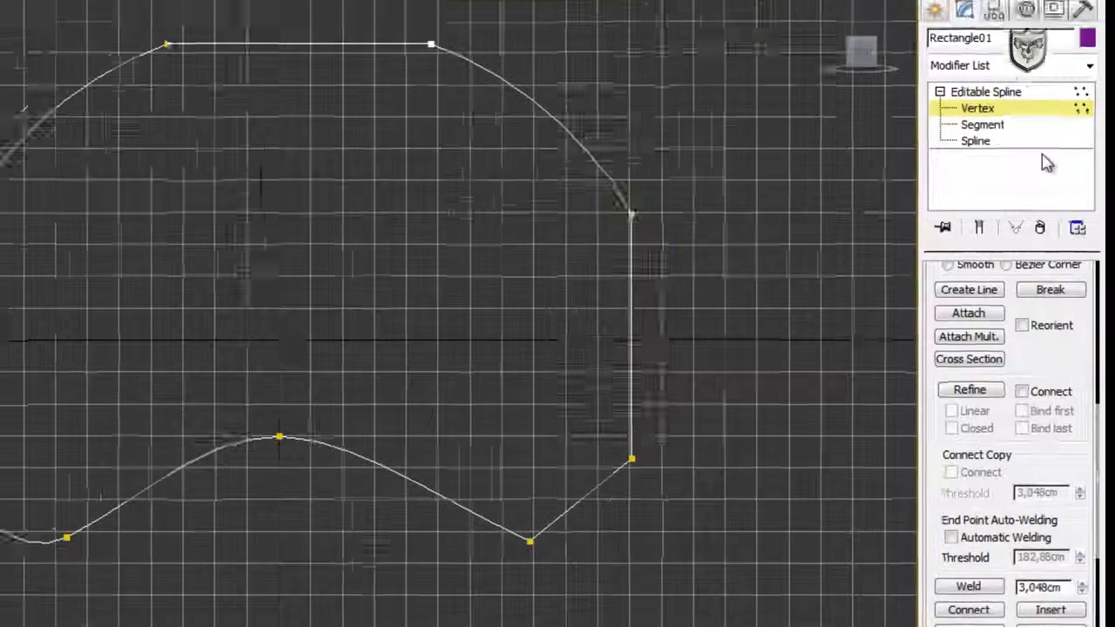